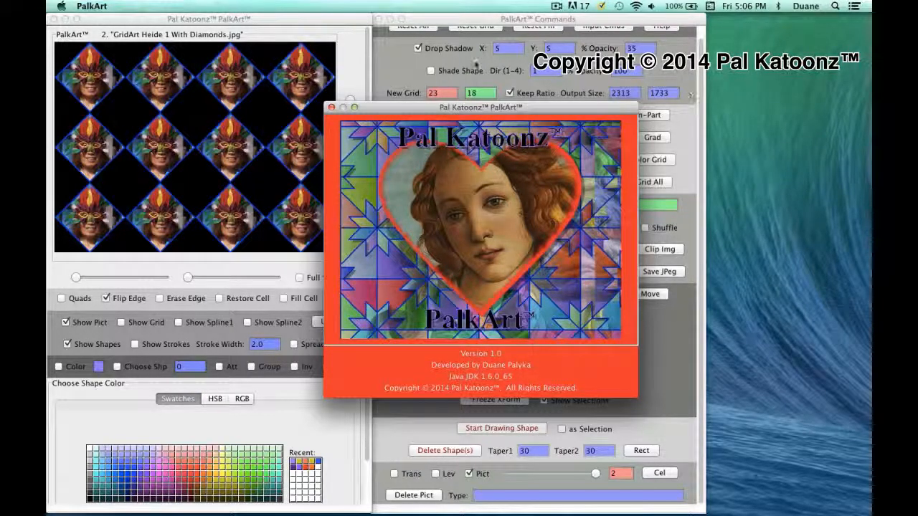
Close the program's about window and display the grid on the canvas
left_click(331, 108)
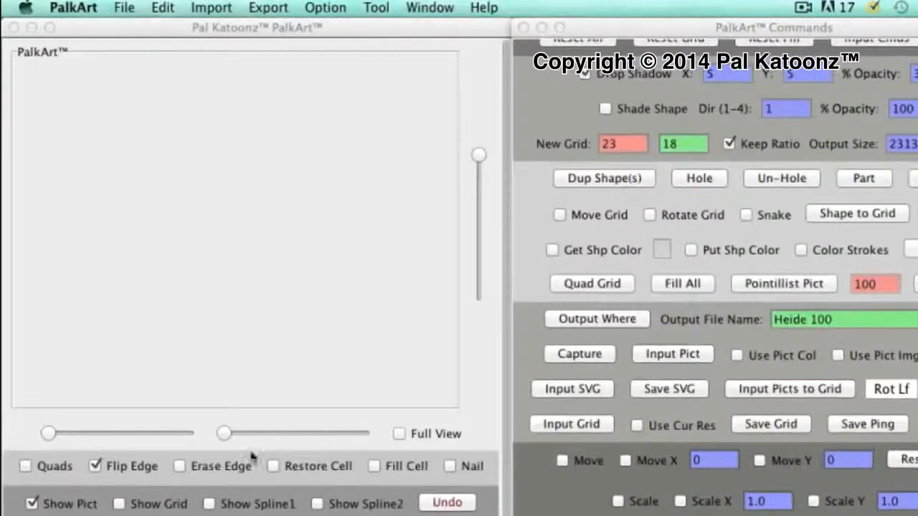
left_click(120, 504)
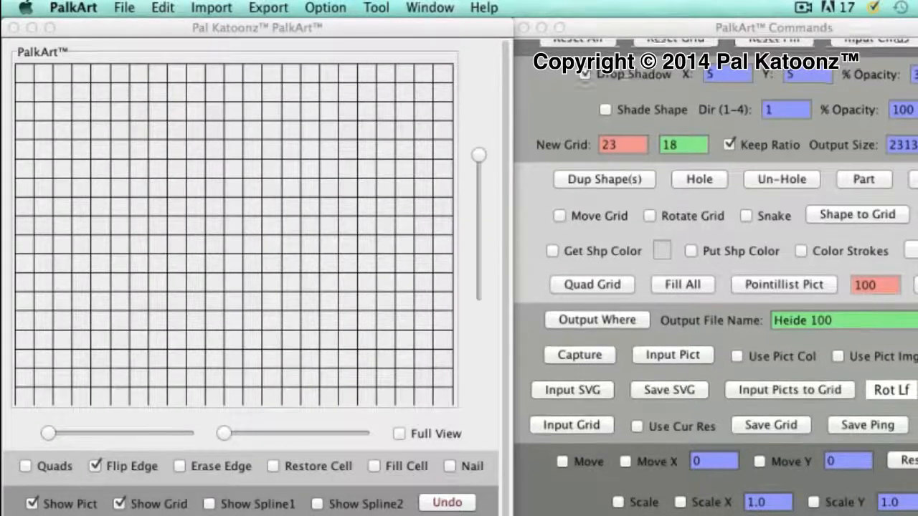
Set the new grid to 4 columns with the ratio kept
scroll(717, 287, "up", 1)
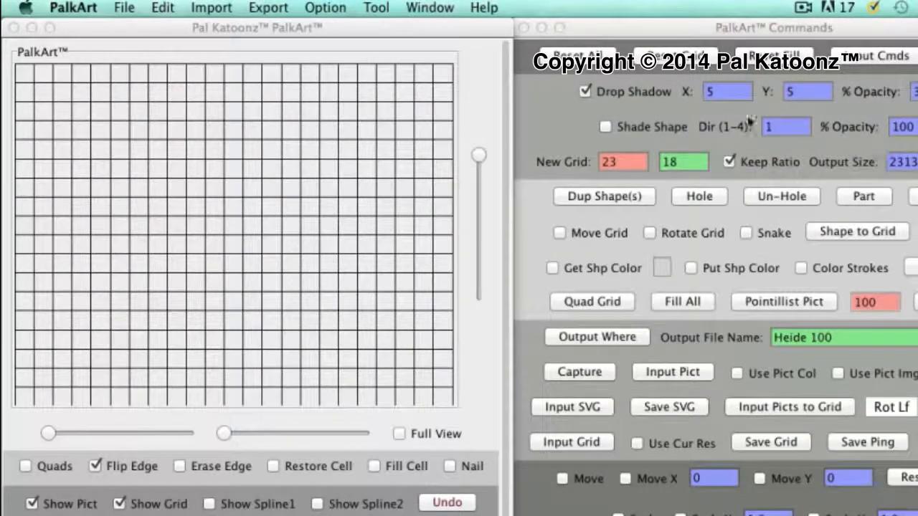
left_click(708, 96)
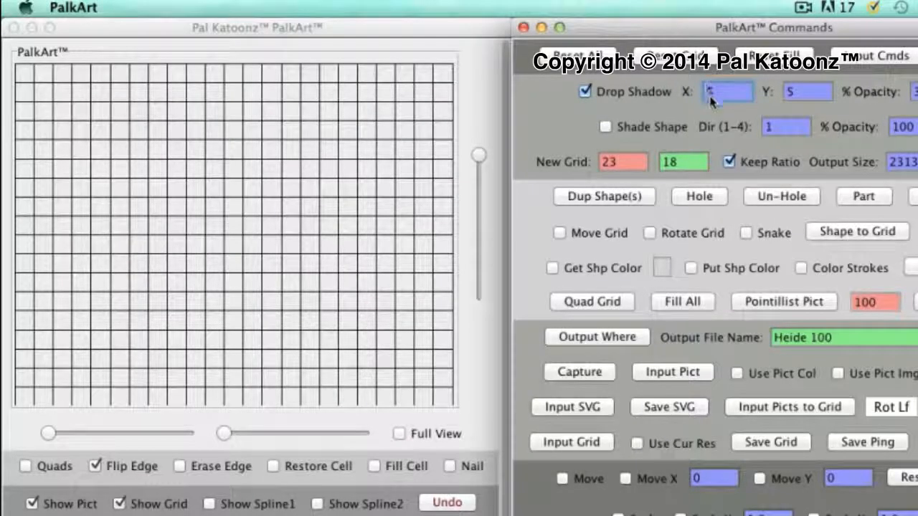
double_click(604, 163)
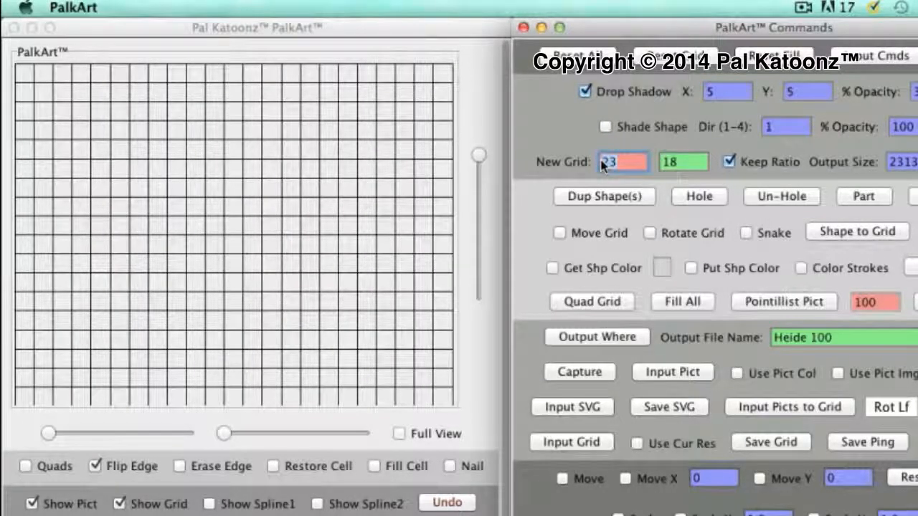
type("4")
key("Return")
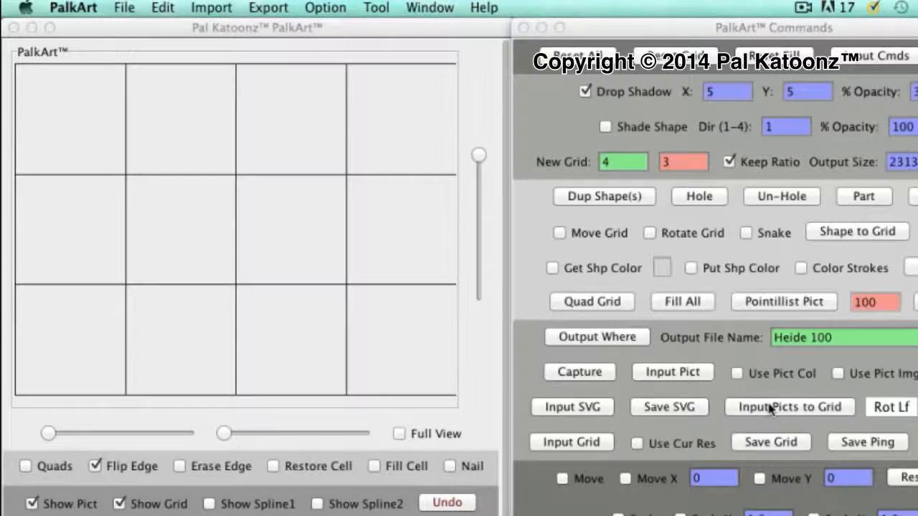
Fill the grid cells with the Halloween photo numbered 27, using the no-rotation option
left_click(896, 414)
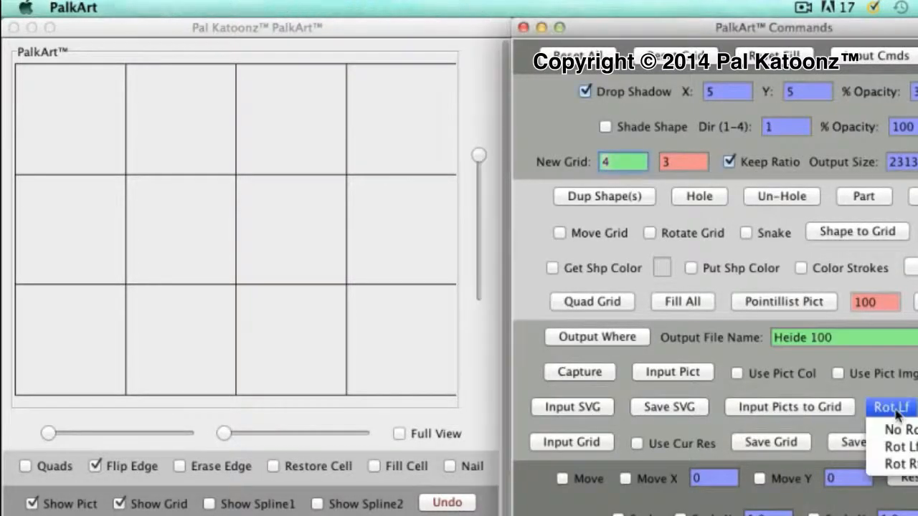
left_click(900, 429)
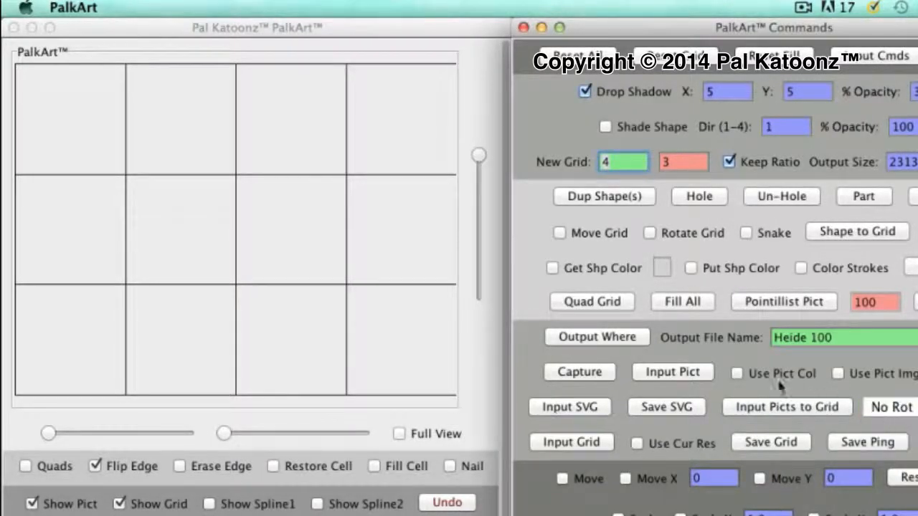
left_click(744, 409)
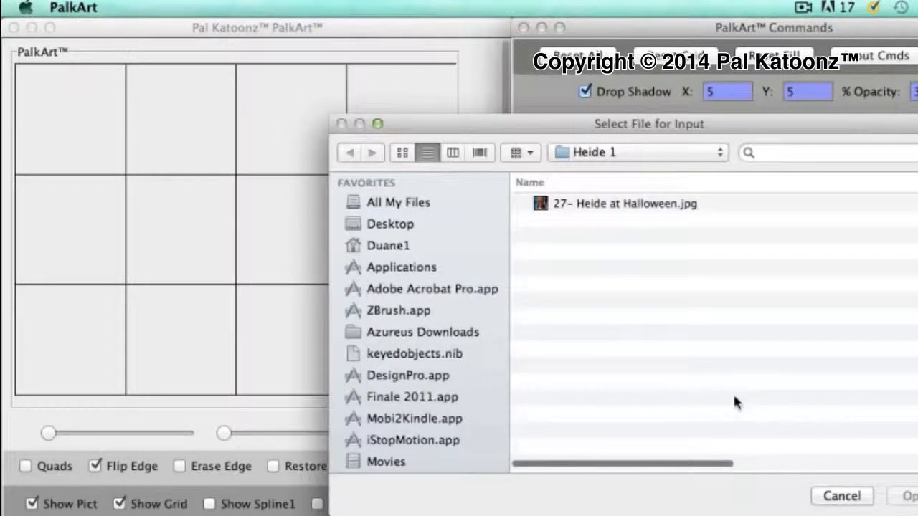
left_click(545, 205)
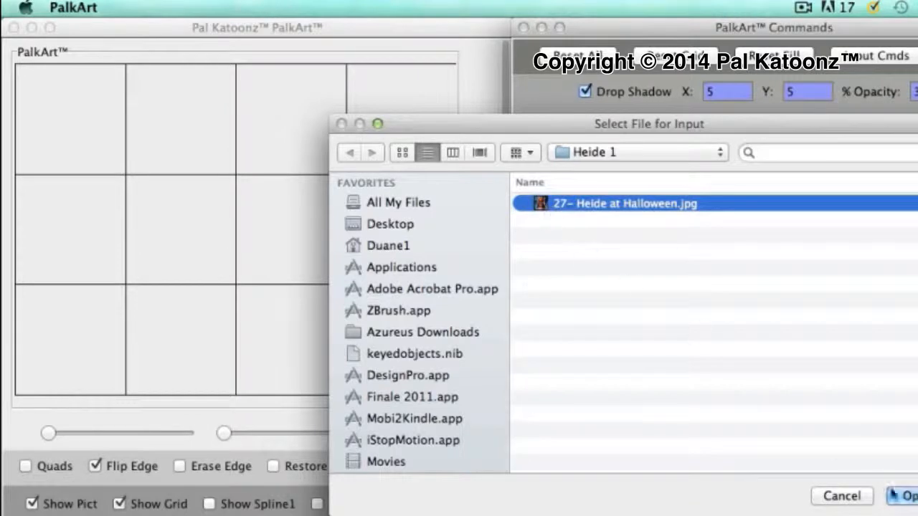
left_click(911, 498)
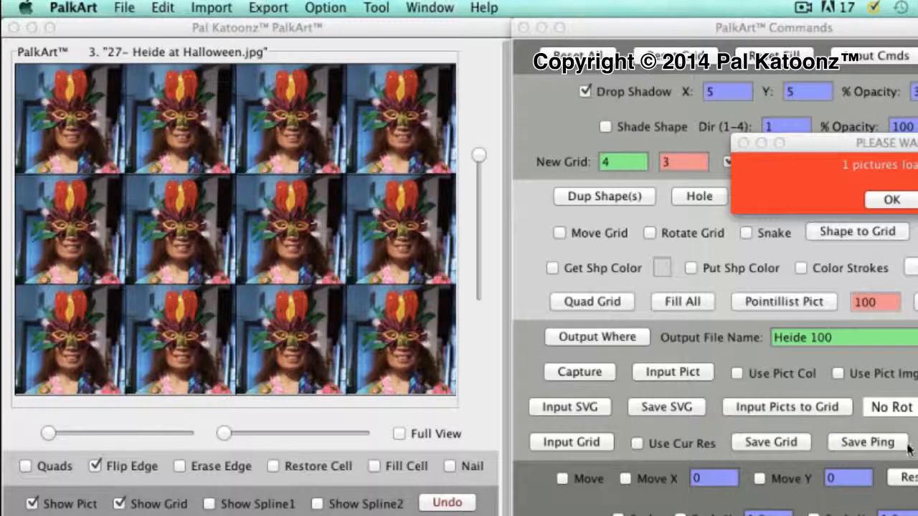
left_click(892, 201)
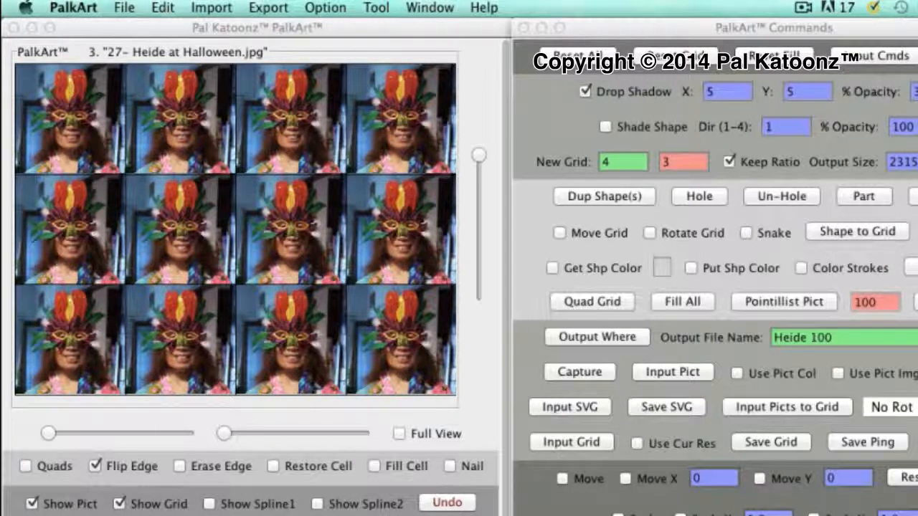
Switch from the filled picture grid back to the blank canvas
key("super+w")
key("super+w")
key("super+w")
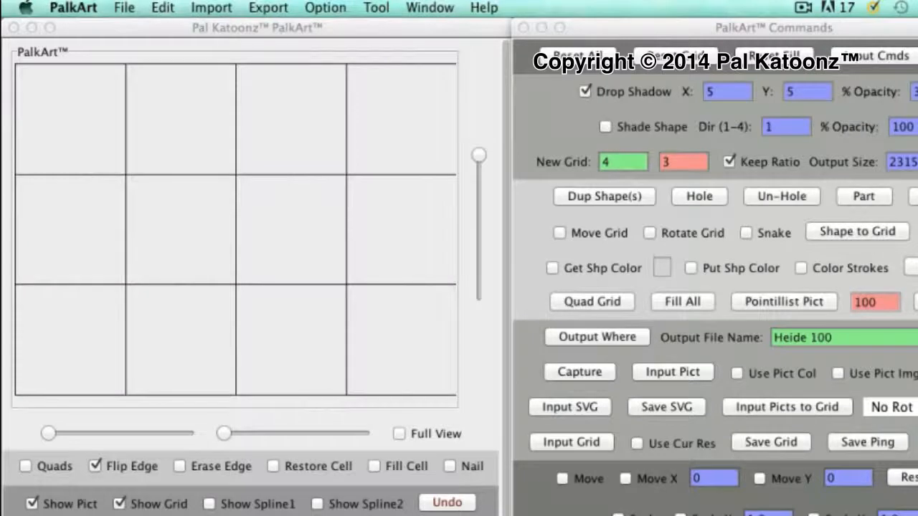
Set the new grid to 3 columns by 4 rows with Keep Ratio turned off
left_click(602, 164)
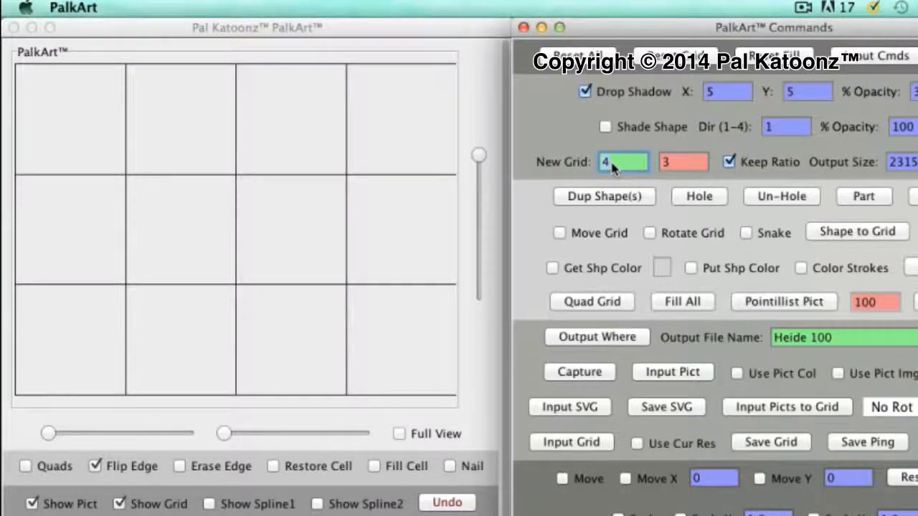
type("3")
key("Return")
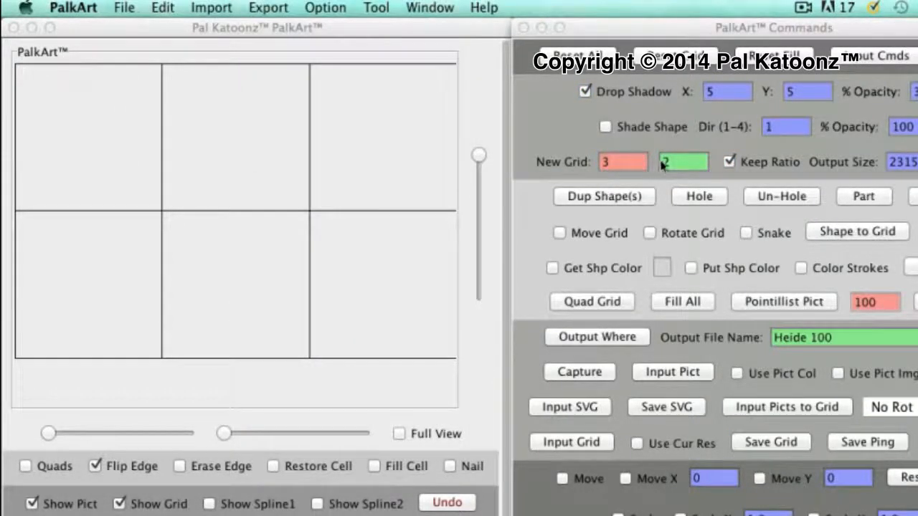
left_click(730, 164)
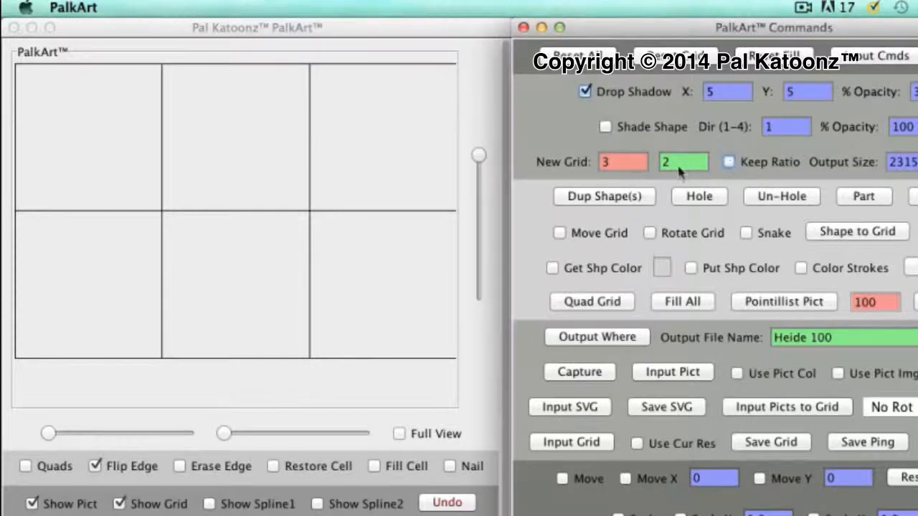
left_click(674, 165)
type("4")
key("Return")
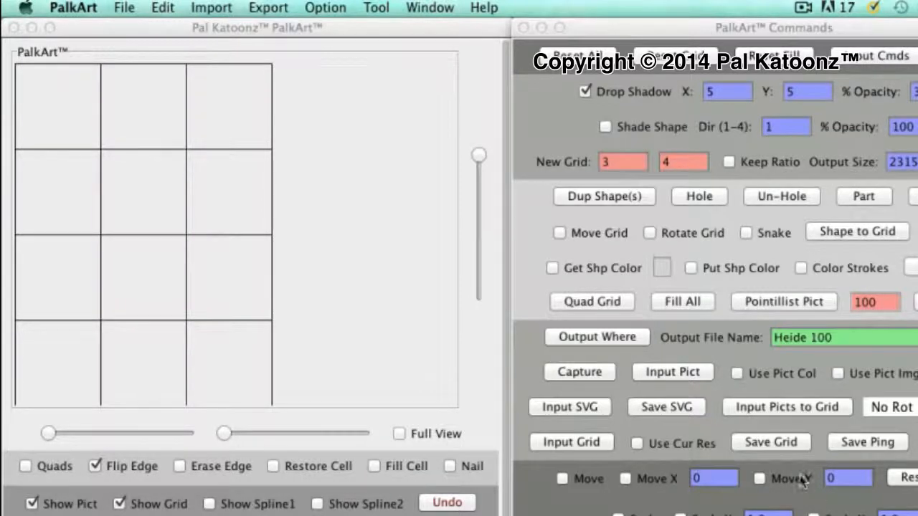
Load the Halloween photo numbered 27 into every cell of the 3-by-4 grid
left_click(793, 407)
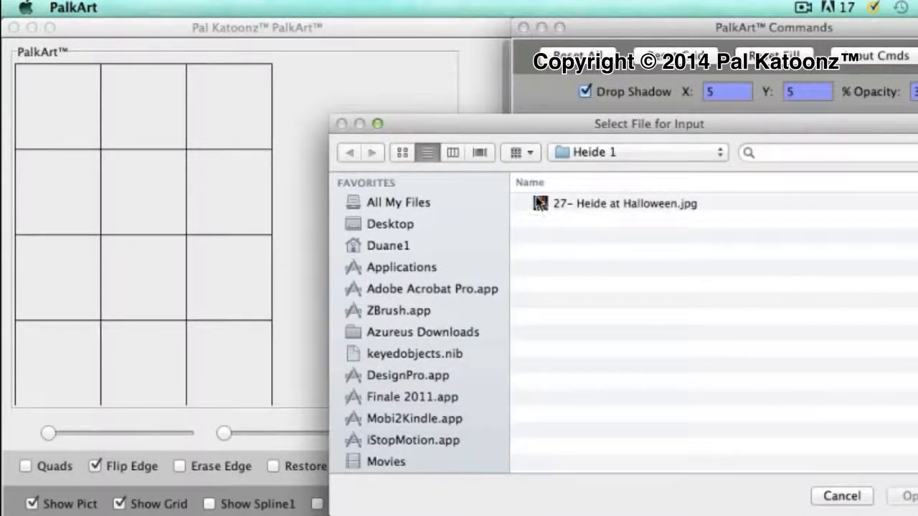
left_click(548, 208)
left_click(905, 497)
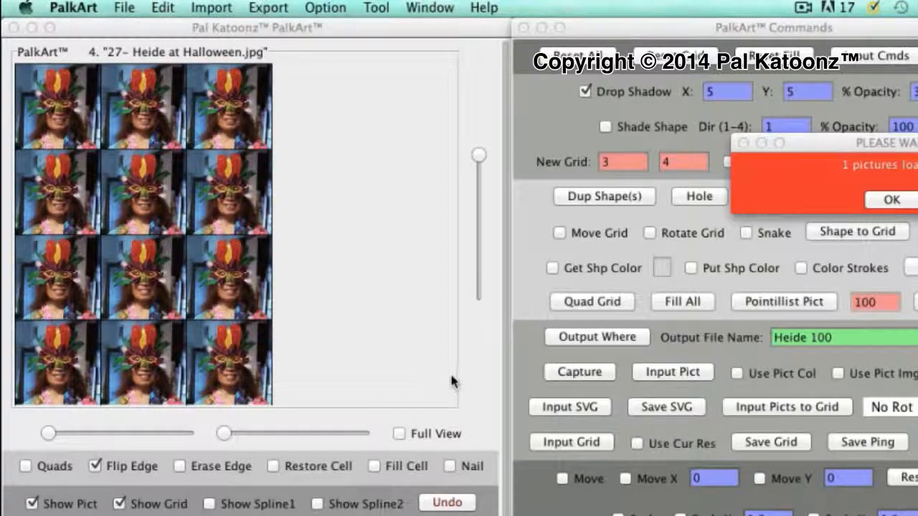
left_click(897, 204)
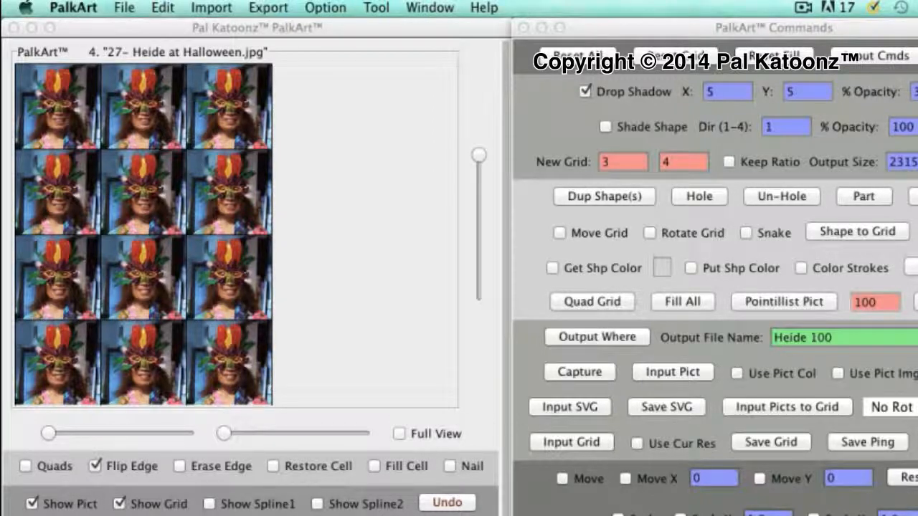
Step back through the loaded pictures, past the boat photo, to the blank canvas
key("super+Left")
key("super+Left")
key("super+Left")
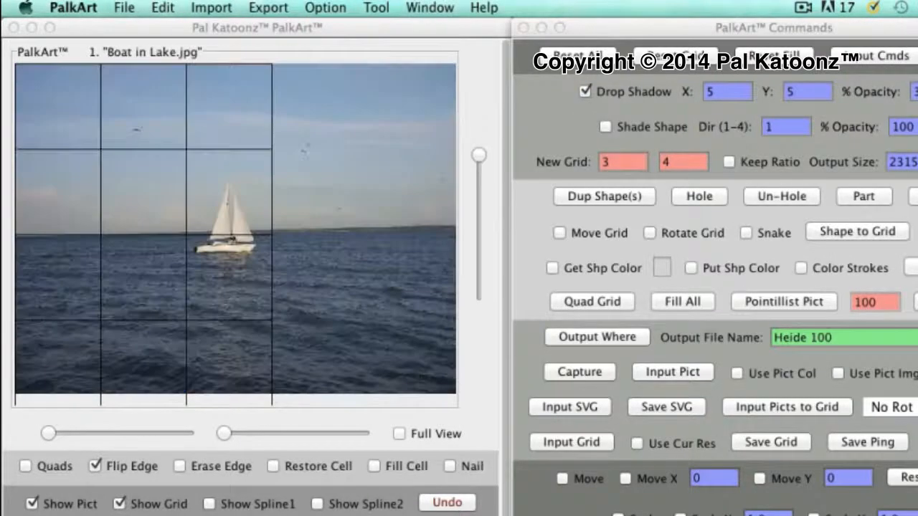
key("Delete")
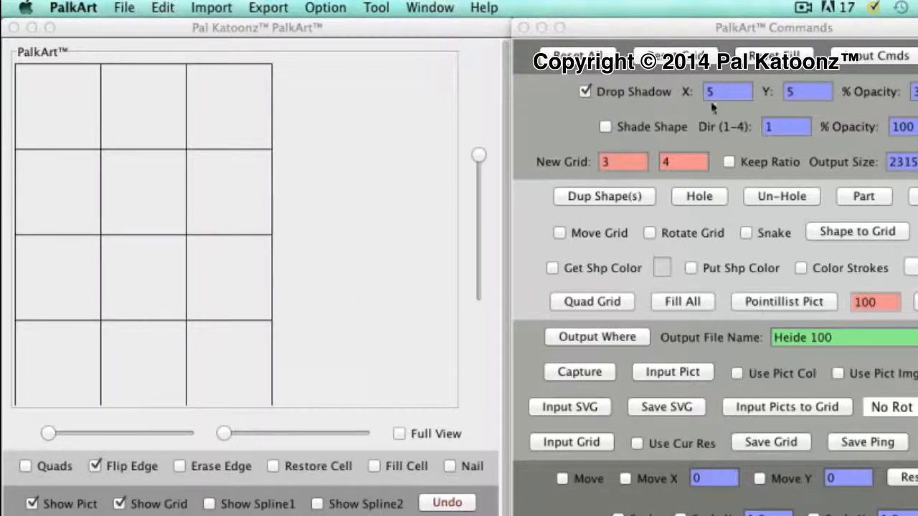
Turn Keep Ratio back on and set the new grid to 4 columns
left_click(603, 162)
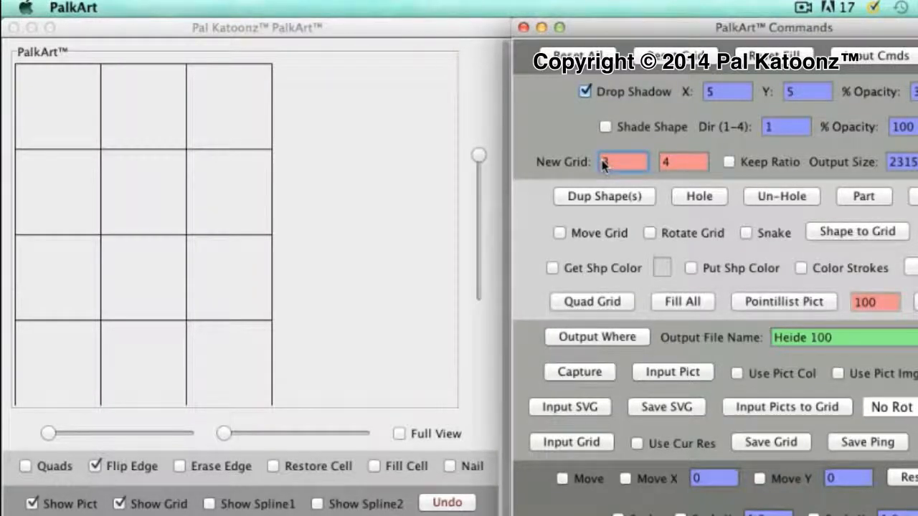
left_click(726, 159)
left_click(726, 162)
left_click(617, 165)
type("1")
key("Return")
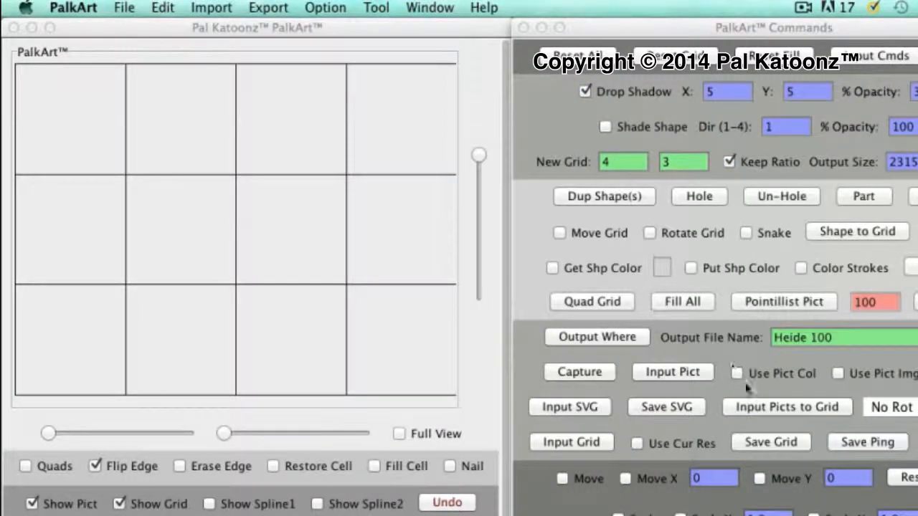
Fill the 4-by-3 grid with the Halloween photo numbered 27, using the Rot Lf option
left_click(875, 409)
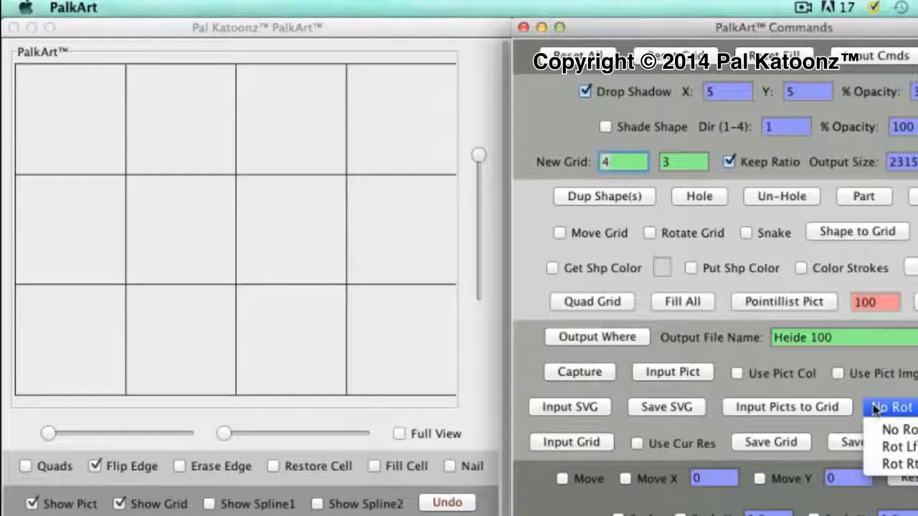
left_click(889, 446)
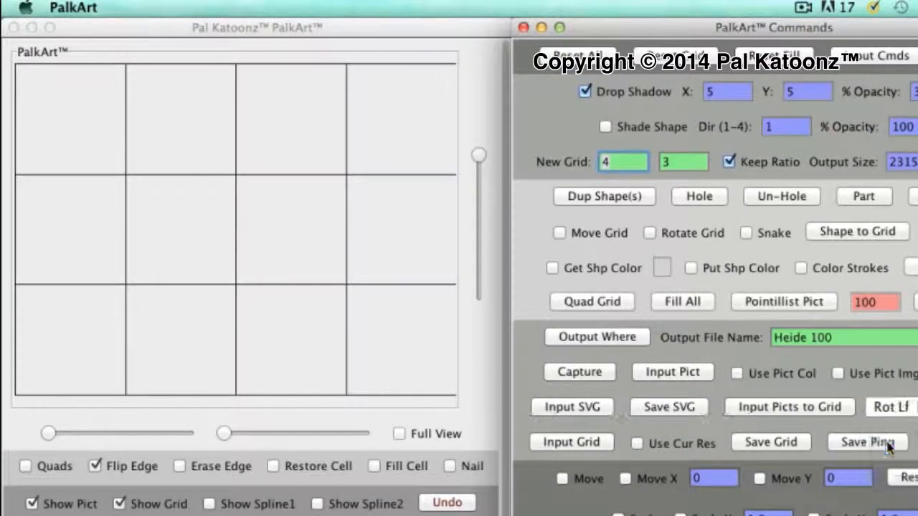
left_click(811, 408)
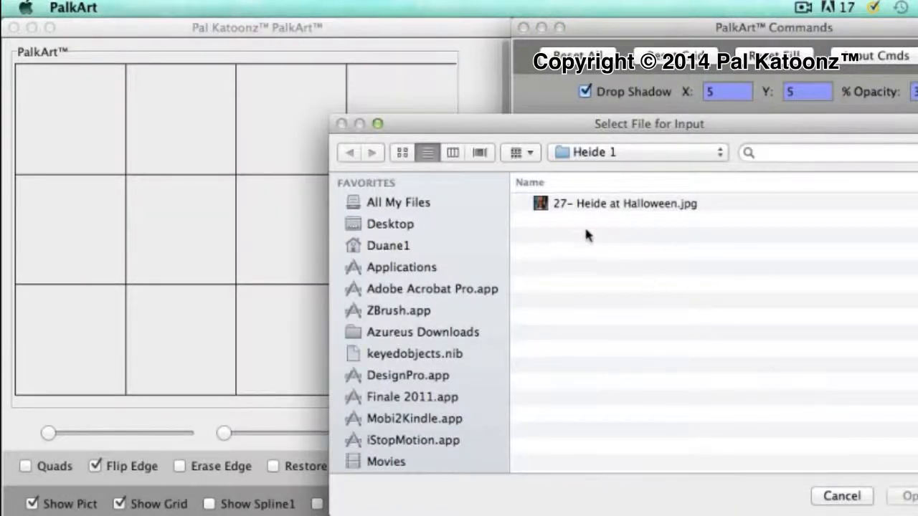
left_click(547, 205)
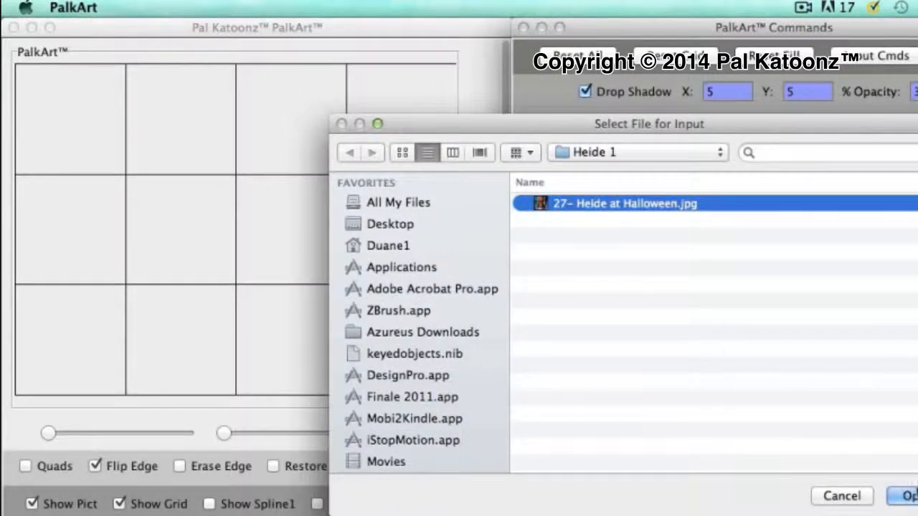
key("Return")
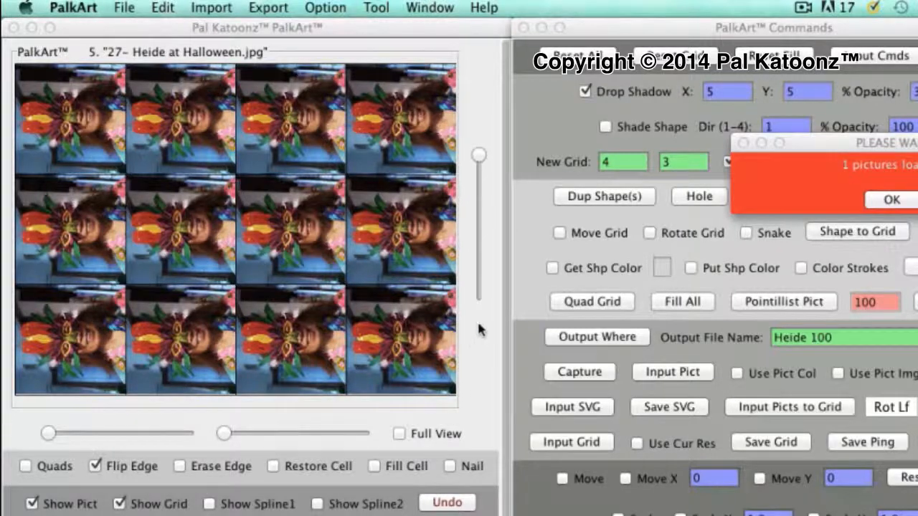
left_click(891, 201)
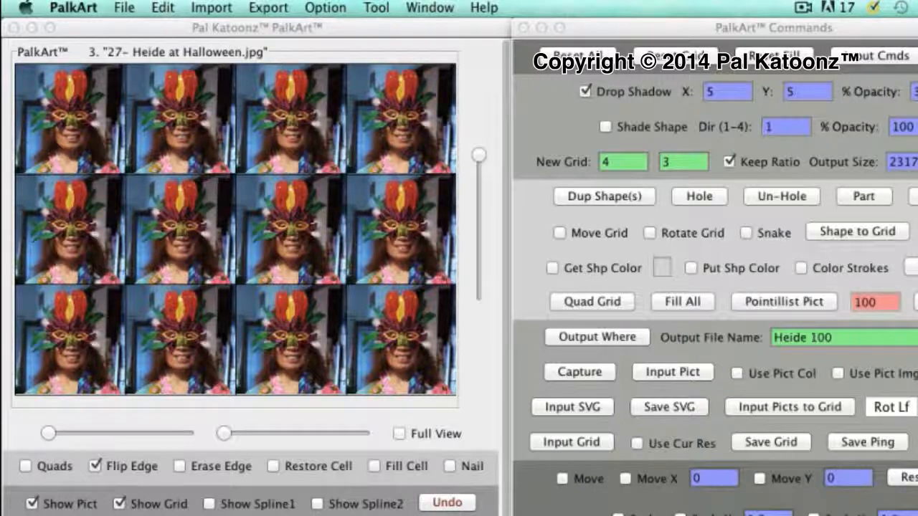
Toggle the display of the upright picture grid and leave the picture hidden so only grid lines show
left_click(32, 504)
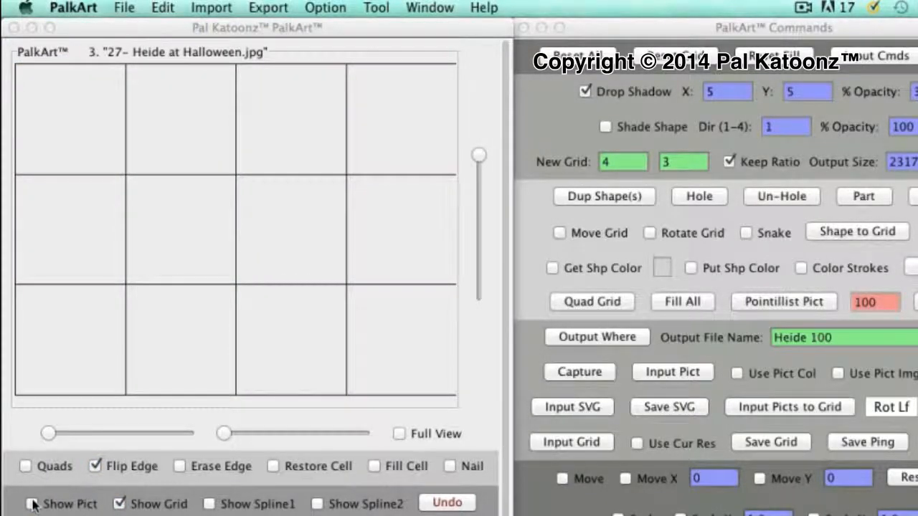
left_click(33, 504)
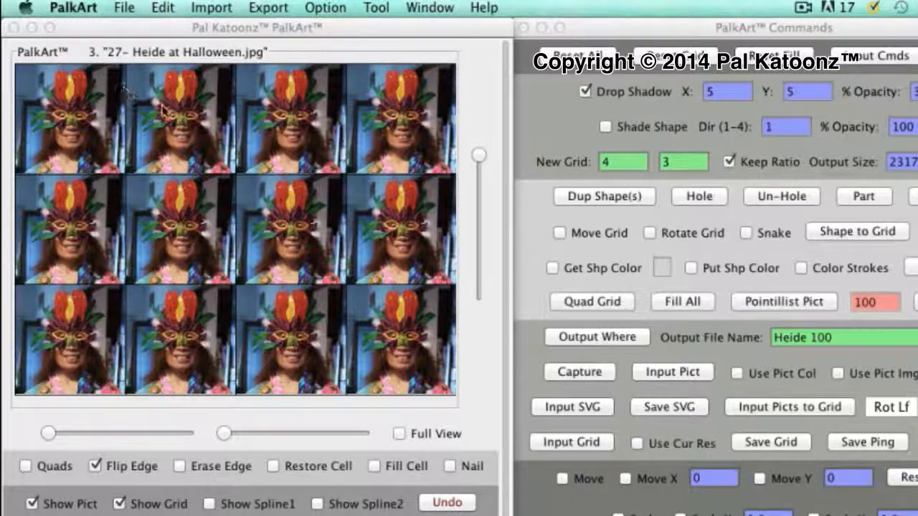
left_click(32, 504)
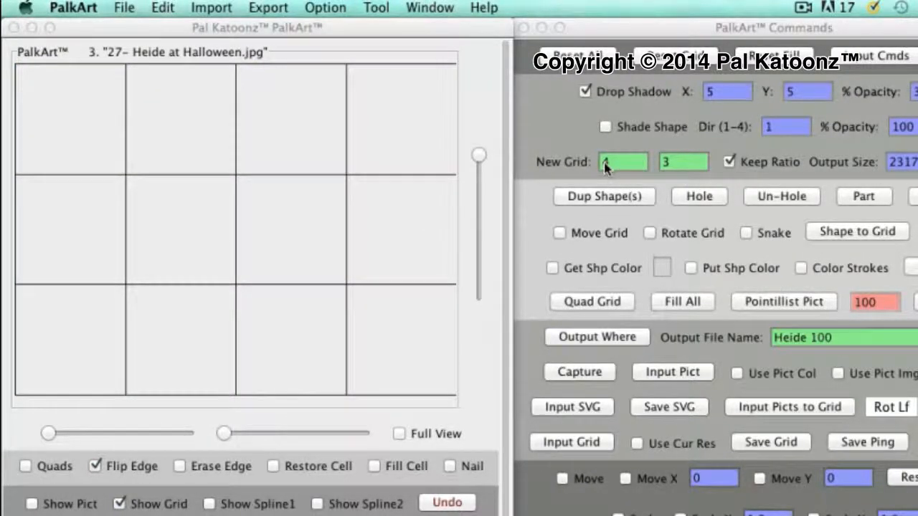
Set the new grid to 16 columns with the ratio kept
left_click(605, 165)
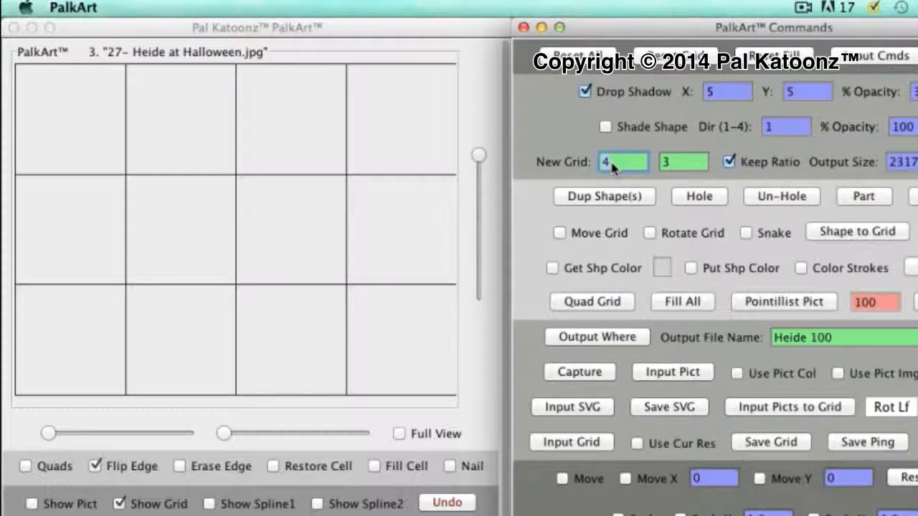
key("BackSpace")
type("16")
key("Return")
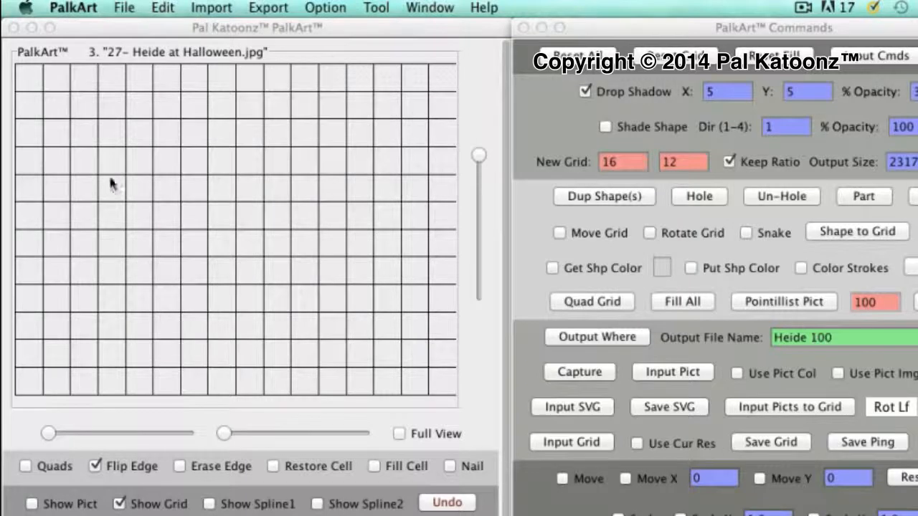
Erase the inner edges of the 4-by-4 block of cells at the grid's upper-left corner
left_click(49, 433)
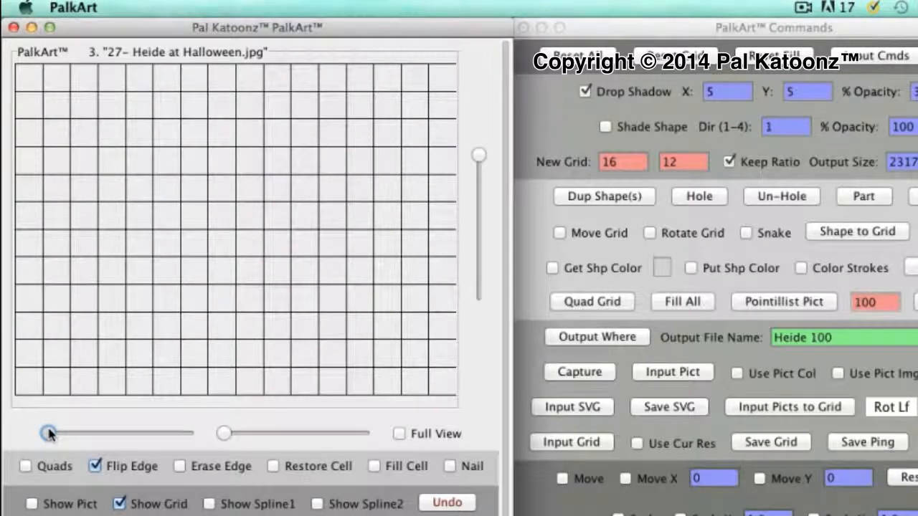
left_click_drag(49, 432, 141, 434)
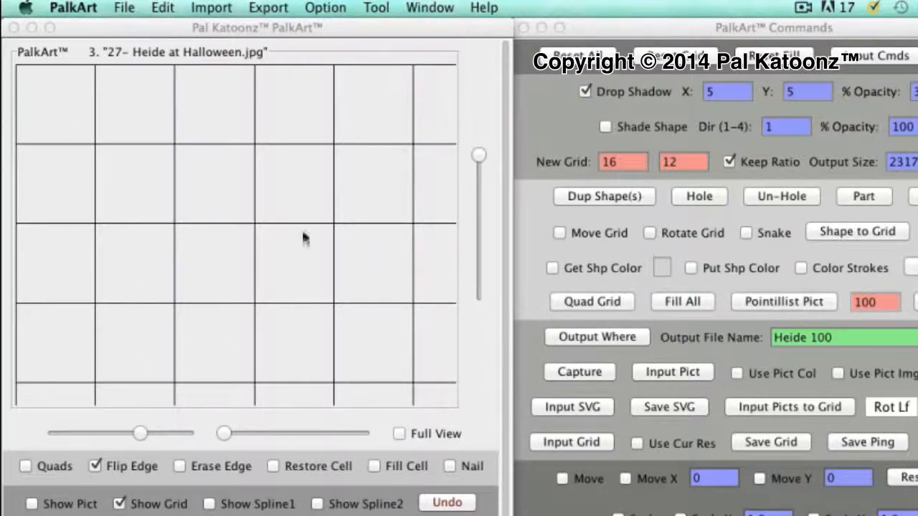
left_click(180, 466)
mouse_move(92, 116)
left_mouse_down()
mouse_move(262, 120)
mouse_move(287, 215)
mouse_move(286, 338)
mouse_move(260, 349)
mouse_move(34, 334)
mouse_move(62, 256)
mouse_move(67, 141)
mouse_move(115, 185)
mouse_move(144, 307)
mouse_move(207, 133)
mouse_move(223, 317)
mouse_move(170, 303)
mouse_move(147, 311)
mouse_move(322, 285)
mouse_move(276, 270)
mouse_move(250, 242)
mouse_move(254, 154)
mouse_move(259, 166)
mouse_move(40, 184)
mouse_move(123, 191)
mouse_move(186, 209)
left_mouse_up()
mouse_move(118, 256)
left_mouse_down()
mouse_move(98, 263)
mouse_move(150, 278)
left_mouse_up()
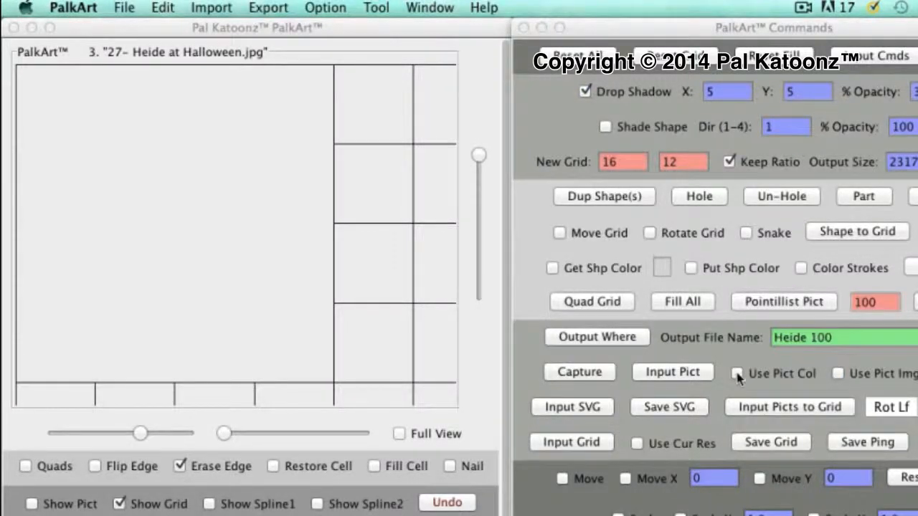
Fill the emptied 4-by-4 block as one square shape and hide that shape
left_click(376, 467)
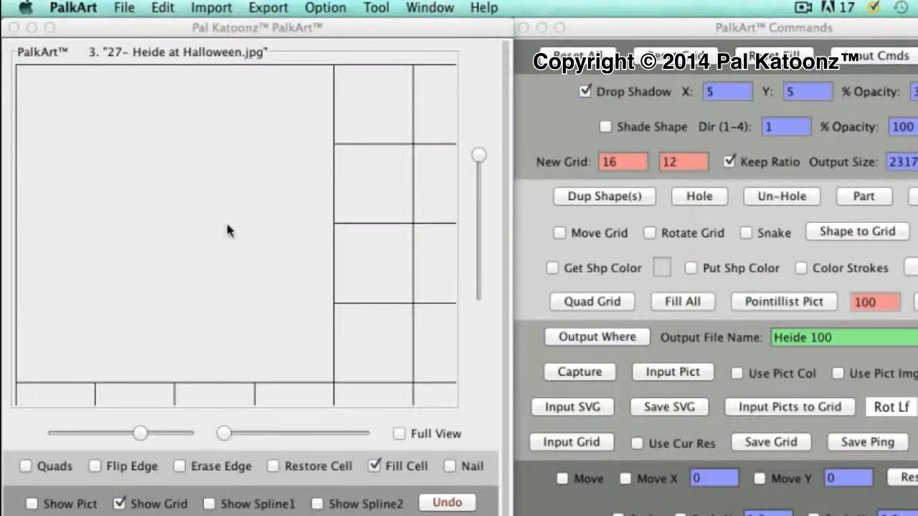
left_click(227, 229)
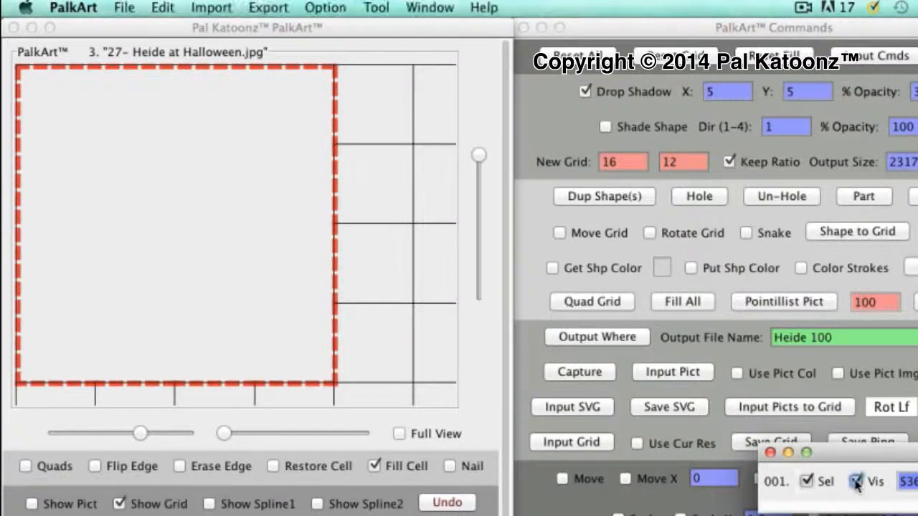
left_click(857, 484)
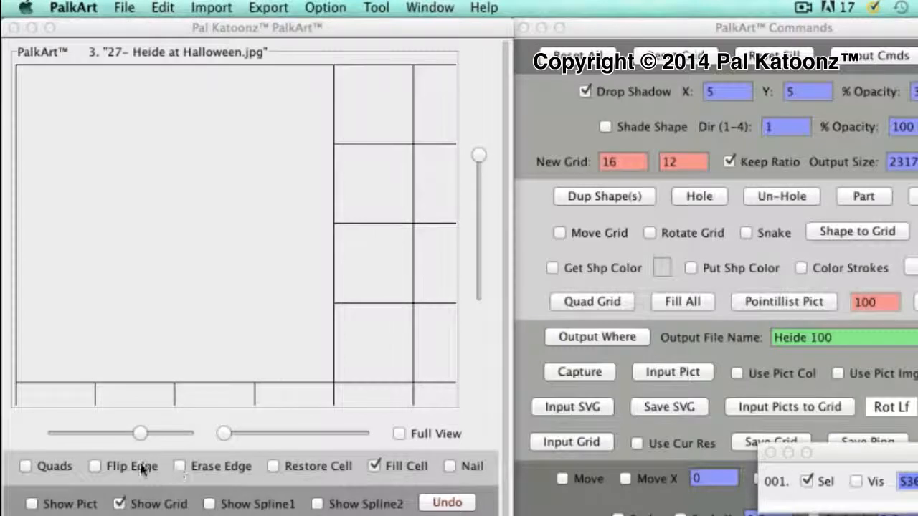
Flip edges in the empty block to form a diagonal from its top midpoint to its left midpoint
left_click(96, 466)
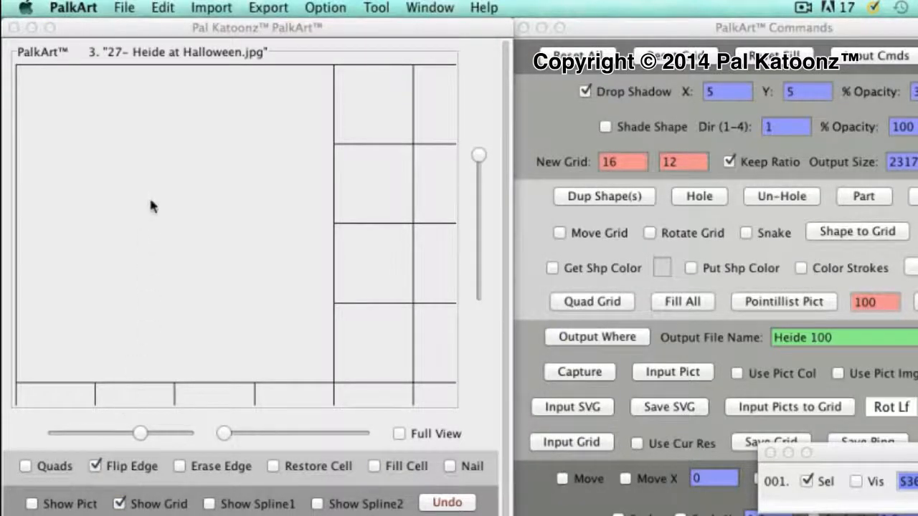
left_click(158, 85)
left_click(169, 94)
left_click(145, 98)
left_click(139, 106)
left_click(62, 177)
left_click(61, 177)
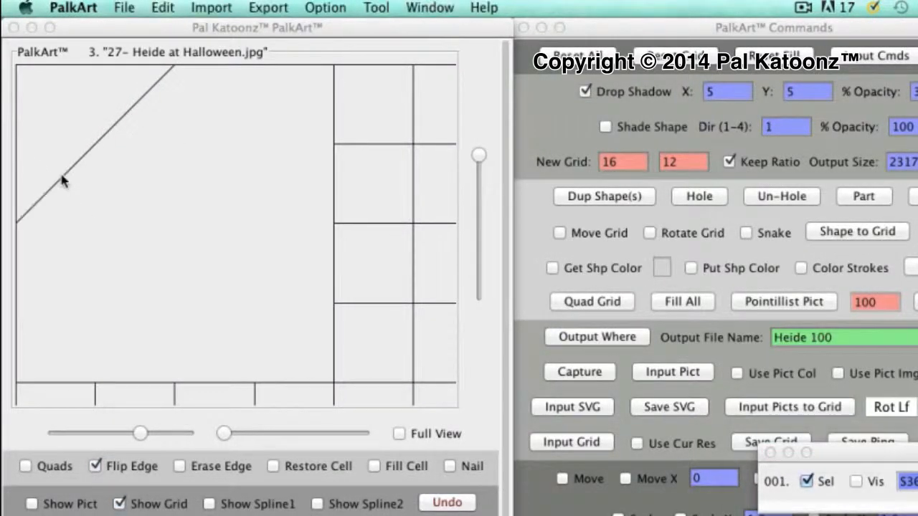
Flip diagonal edges for the other three sides, completing a diamond that joins the midpoints of the 4-by-4 block
left_click(47, 284)
left_click(46, 284)
left_click(41, 278)
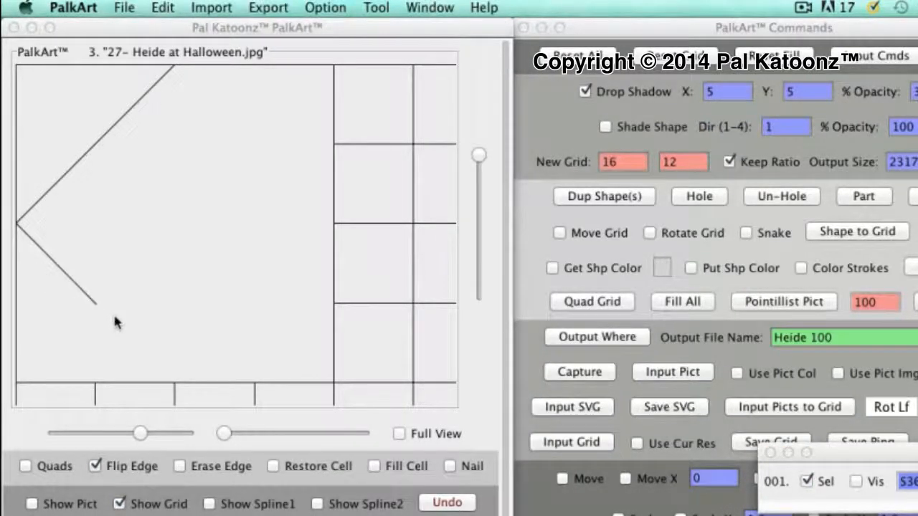
left_click(134, 341)
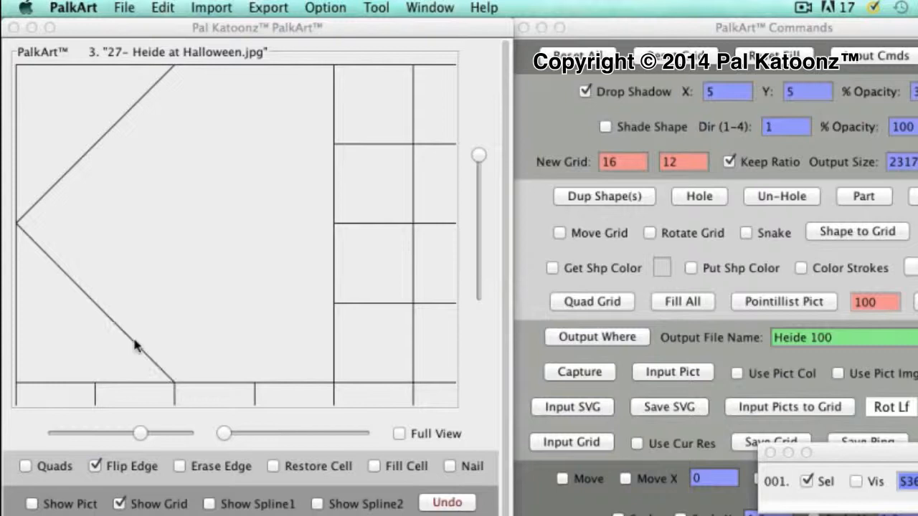
left_click(231, 342)
left_click(229, 342)
left_click(292, 265)
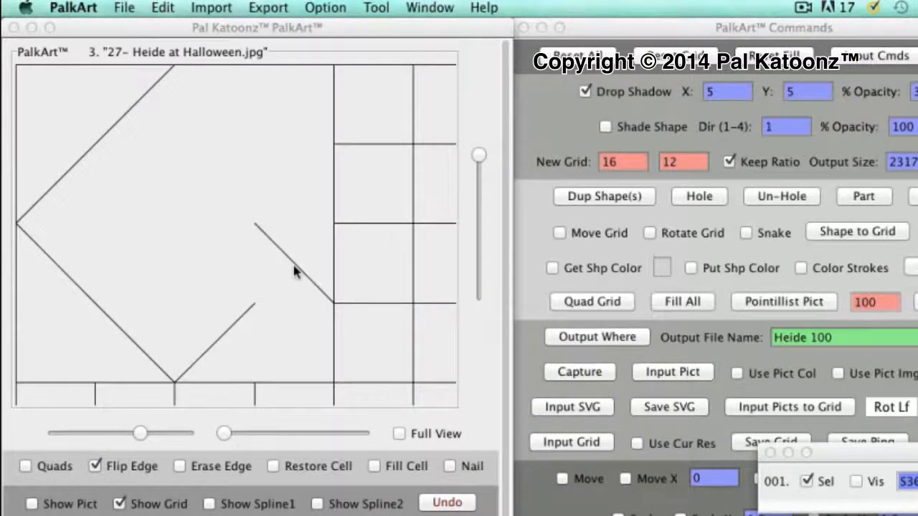
left_click(292, 259)
left_click(282, 172)
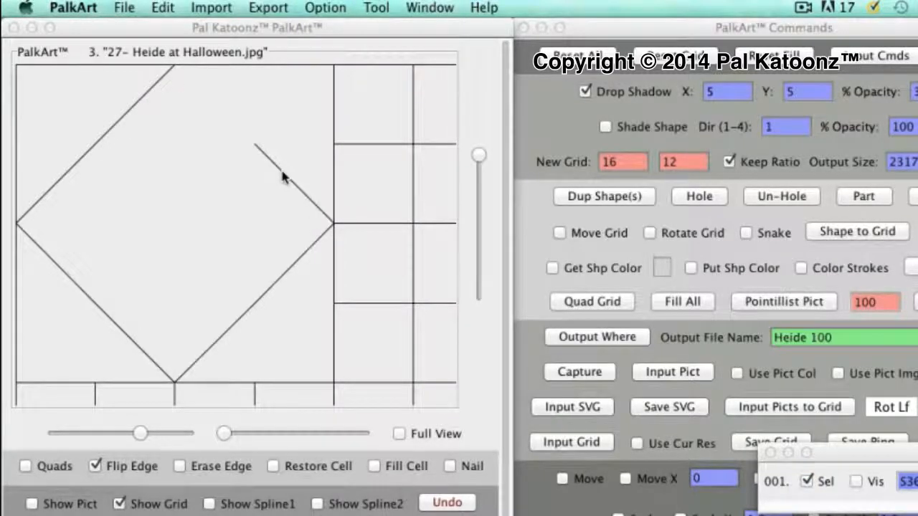
left_click(208, 104)
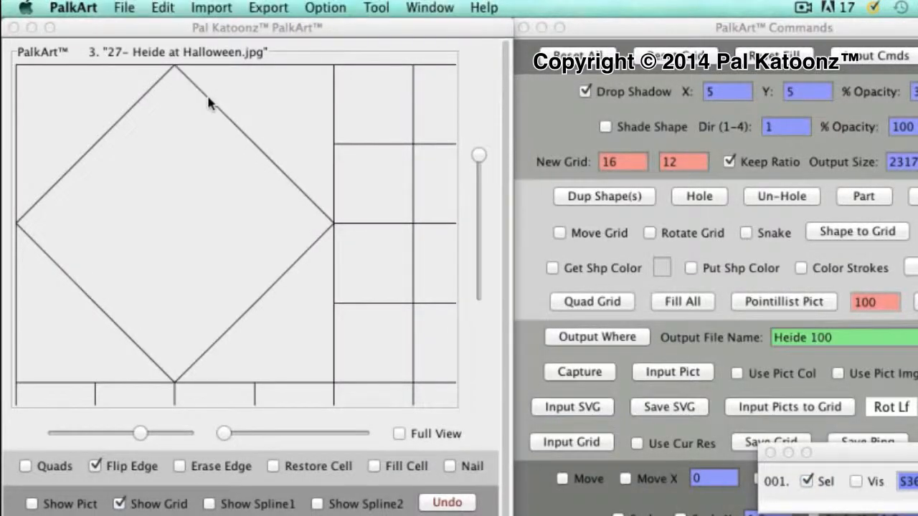
Flip back the straight edges outside the diamond so each corner of the block has a small square cell
left_click(286, 140)
left_click(246, 99)
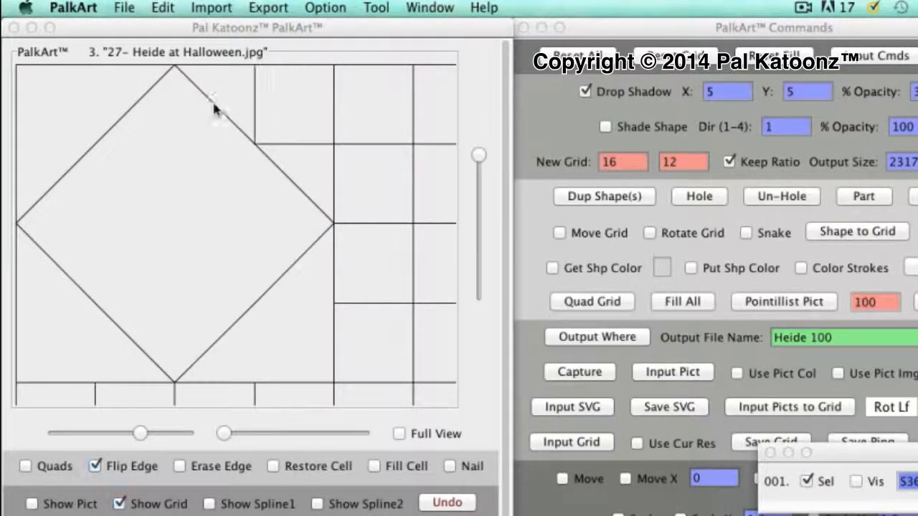
left_click(97, 85)
left_click(46, 145)
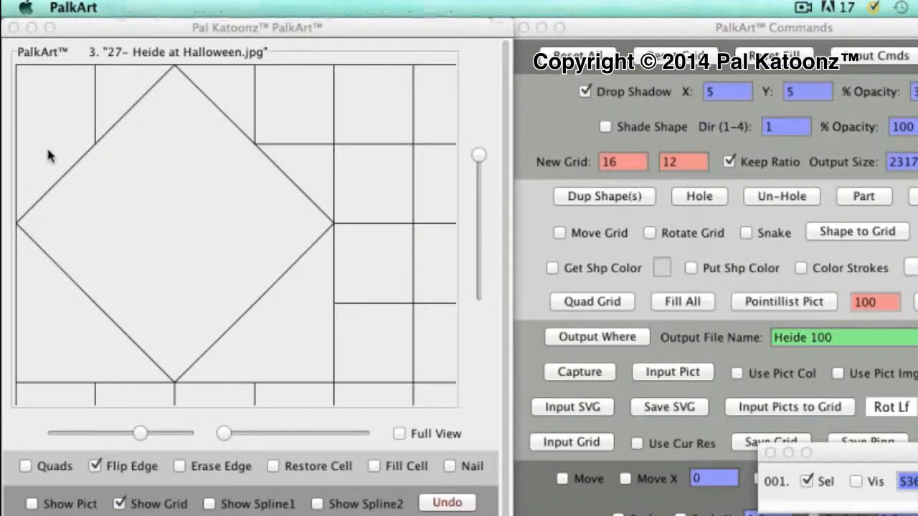
left_click(39, 303)
left_click(94, 342)
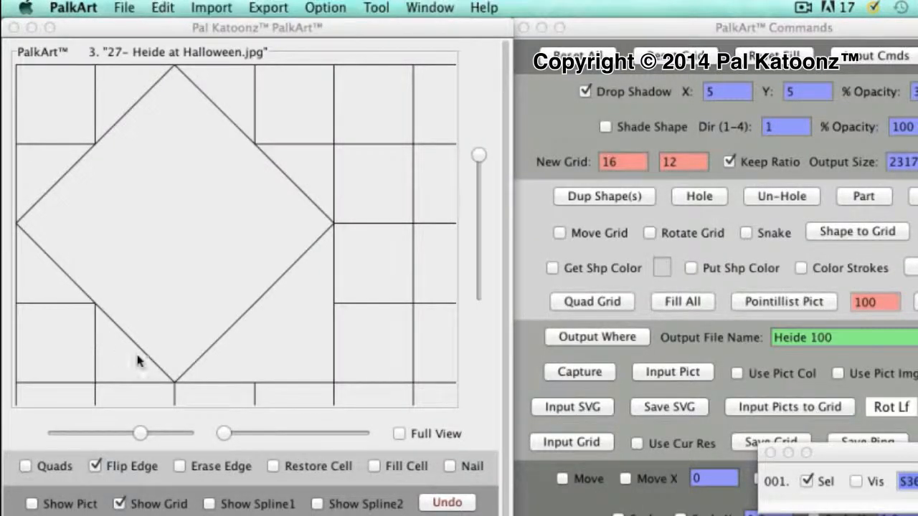
left_click(252, 339)
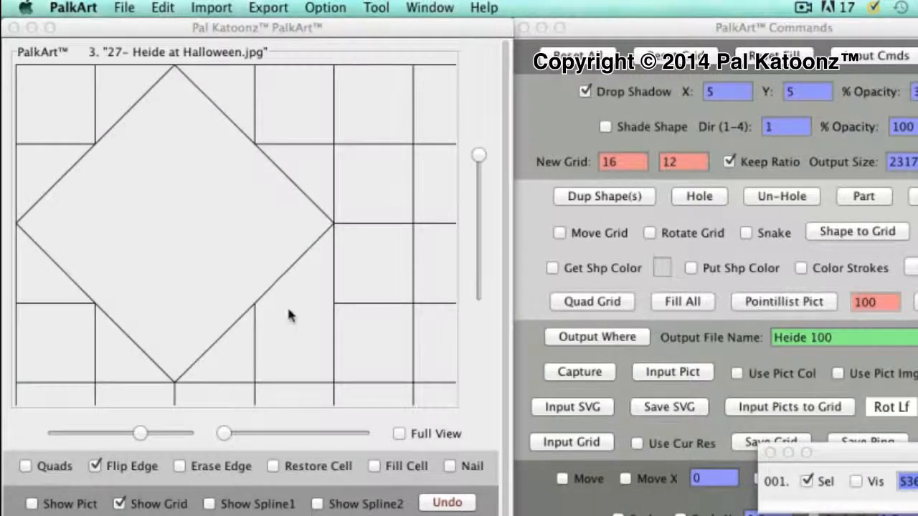
left_click(289, 309)
Show the square shape in full view, repeat its diamond pattern across the whole grid, and hide the shape again
left_click(398, 433)
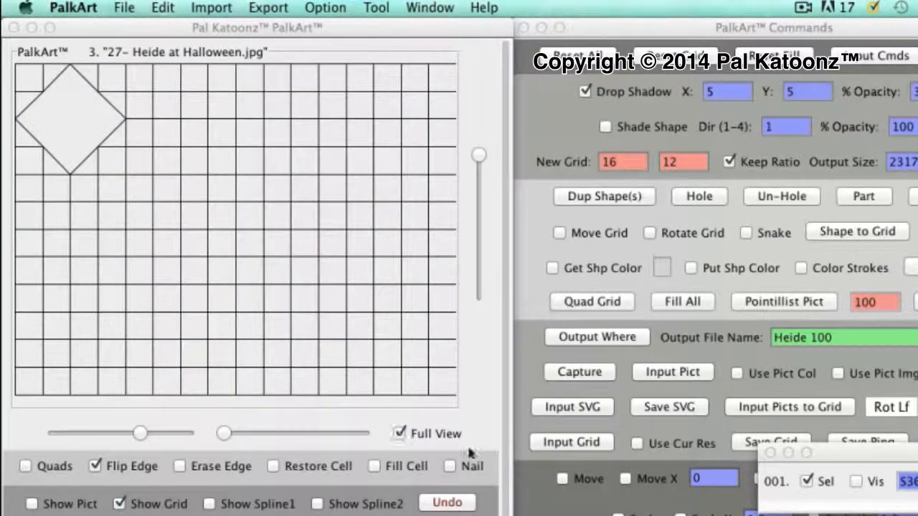
left_click(855, 483)
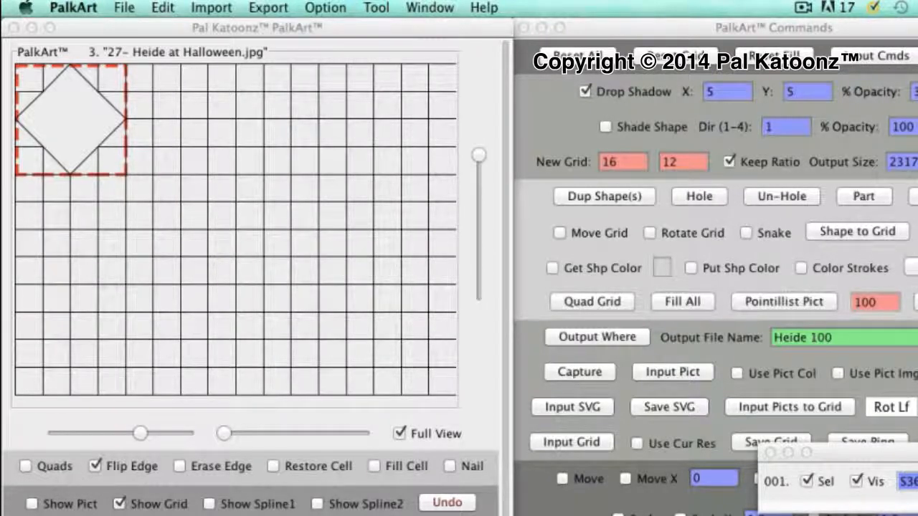
left_click(916, 302)
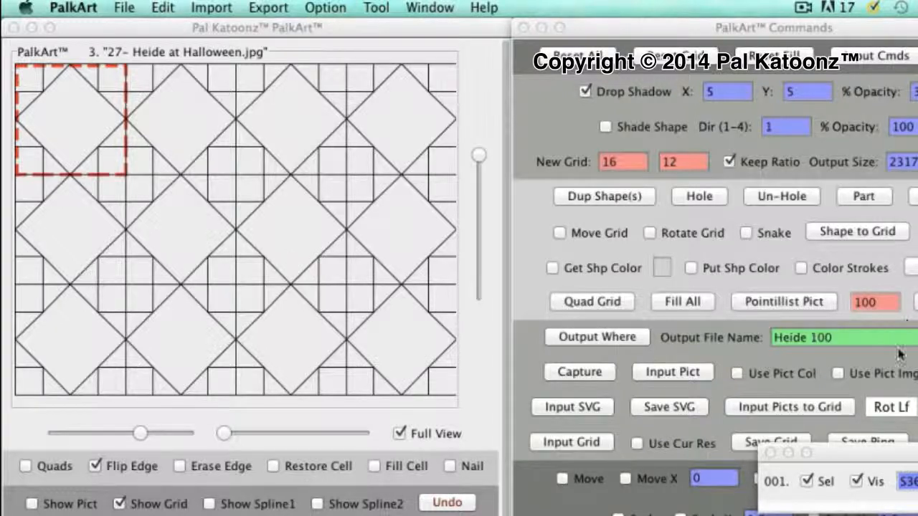
left_click(854, 481)
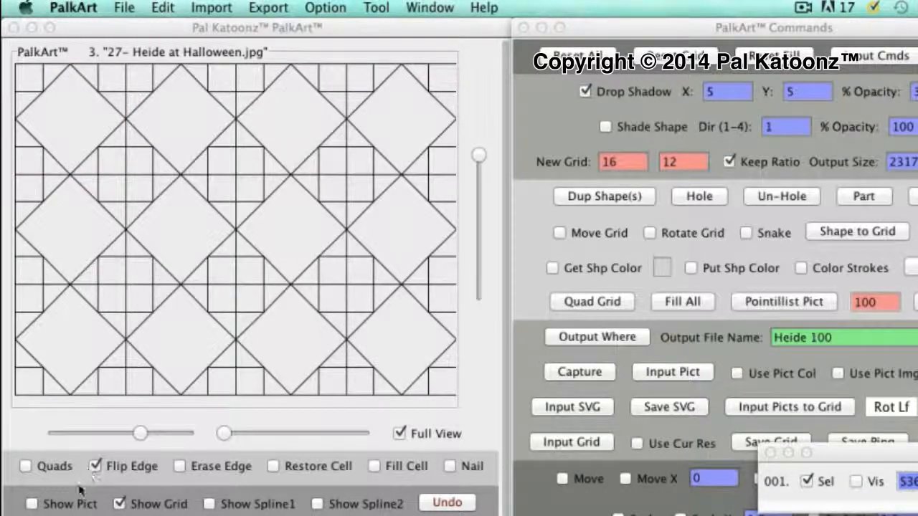
Check how the diamond grid lies over the repeated photos by showing the picture, and hide it again
left_click(31, 504)
left_click(32, 504)
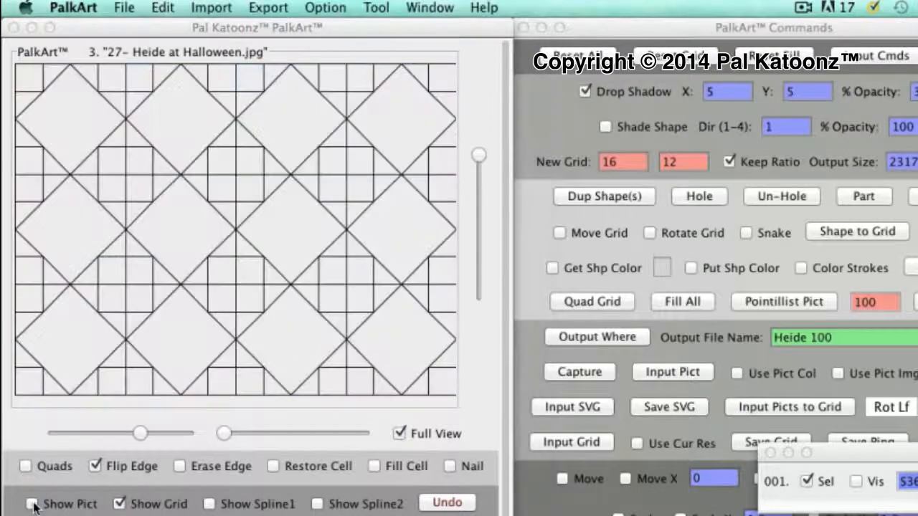
left_click(31, 504)
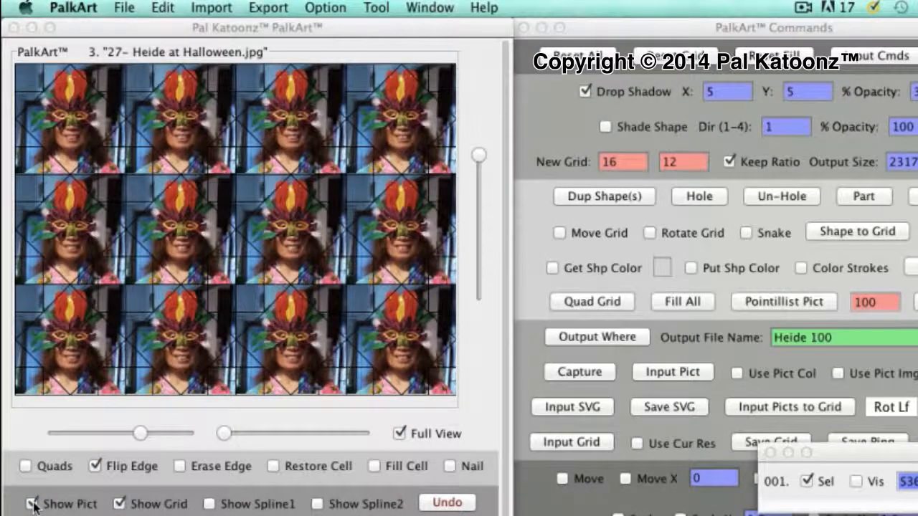
left_click(32, 504)
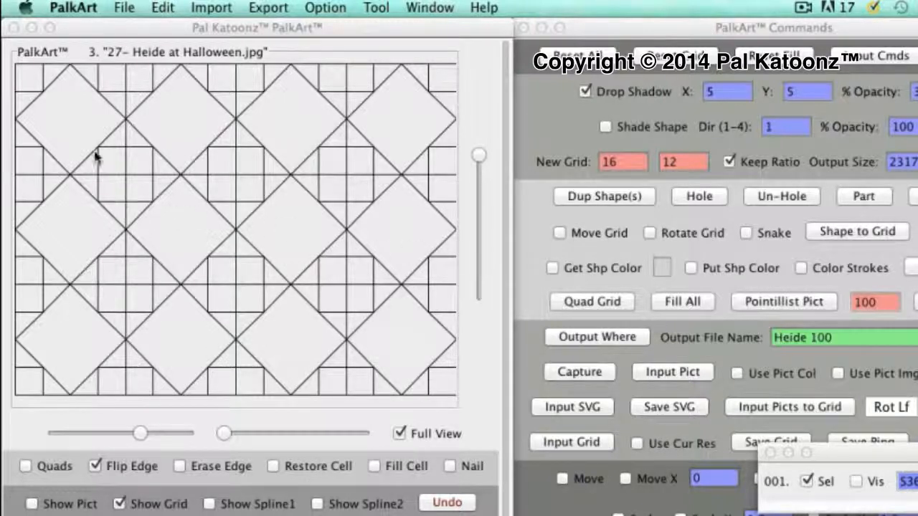
Turn on Fill Cell and Use Pict Img, and fill the first three diamonds of the top row with the picture
left_click(373, 465)
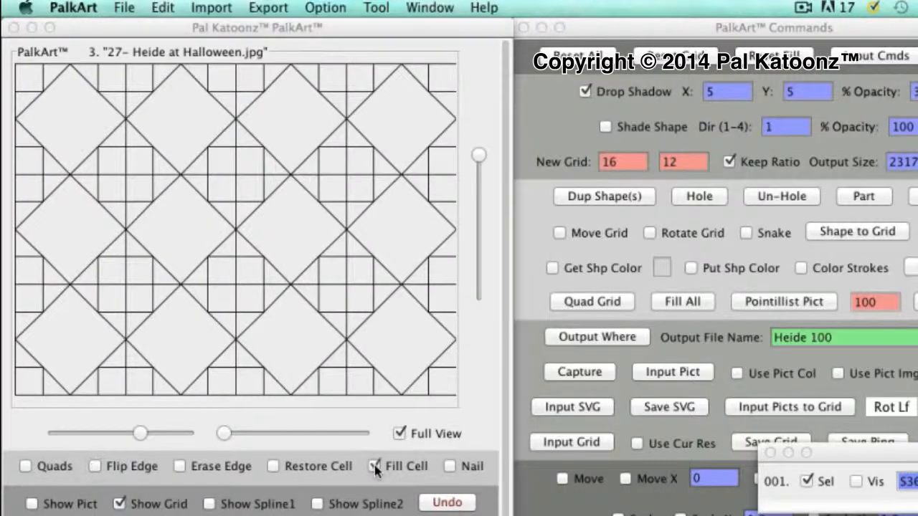
left_click(837, 376)
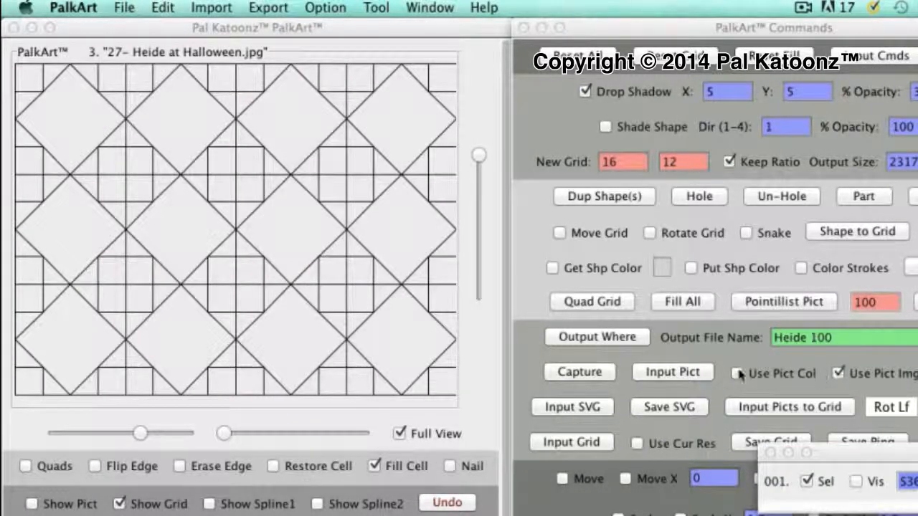
left_click(67, 129)
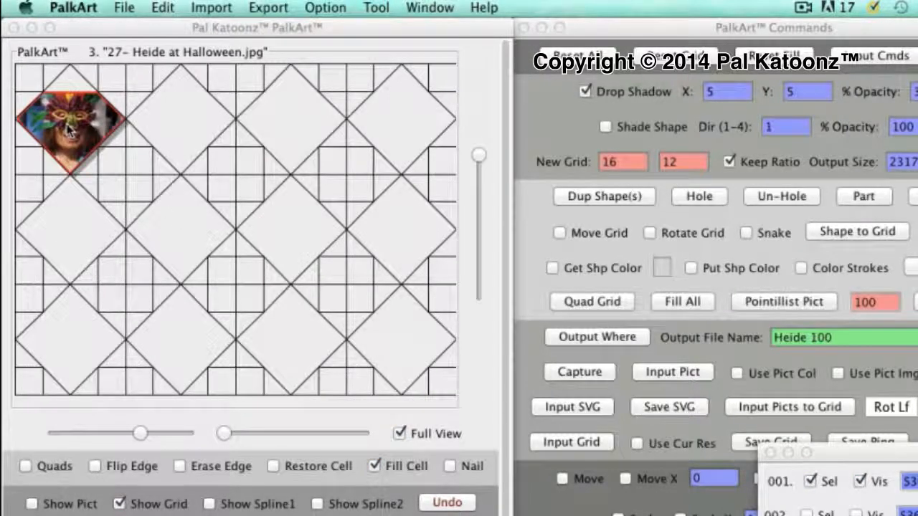
left_click(172, 126)
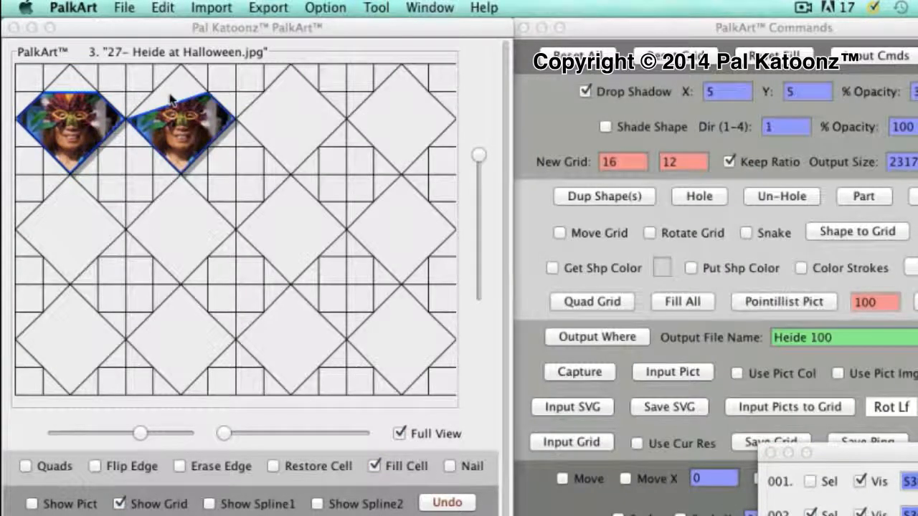
left_click(287, 137)
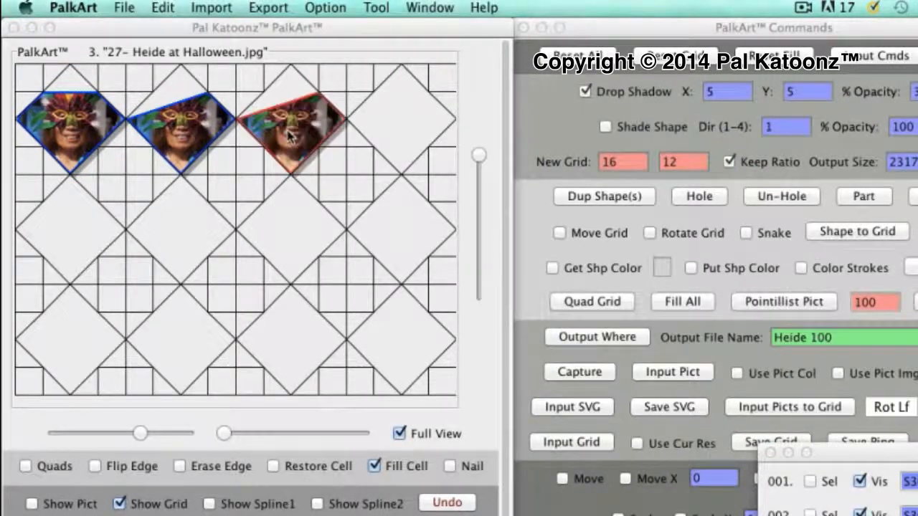
left_click(288, 86)
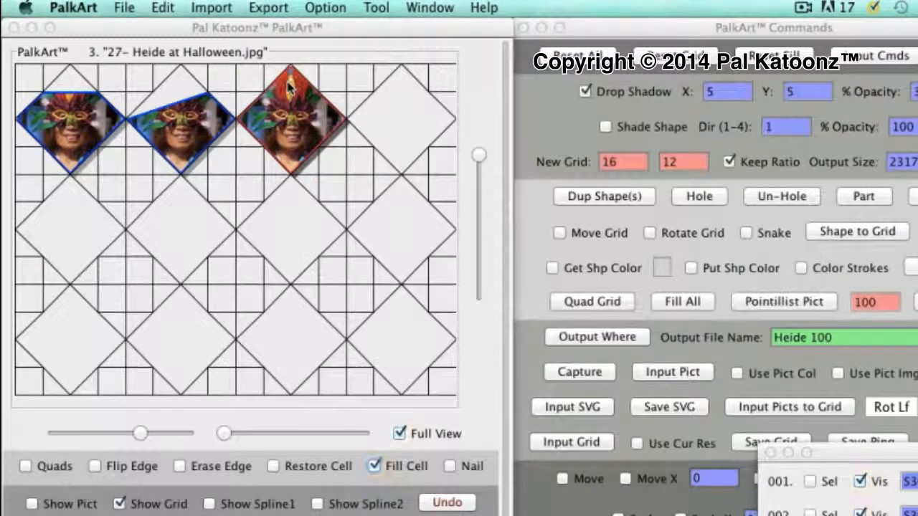
left_click(177, 89)
left_click(176, 89)
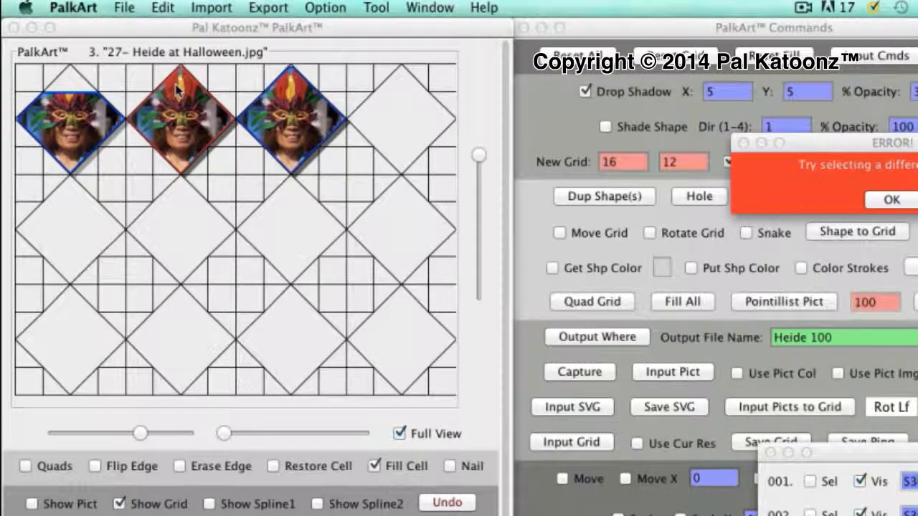
Fill the four diamonds of the second row and the last diamond of the top row completely with the picture
left_click(68, 213)
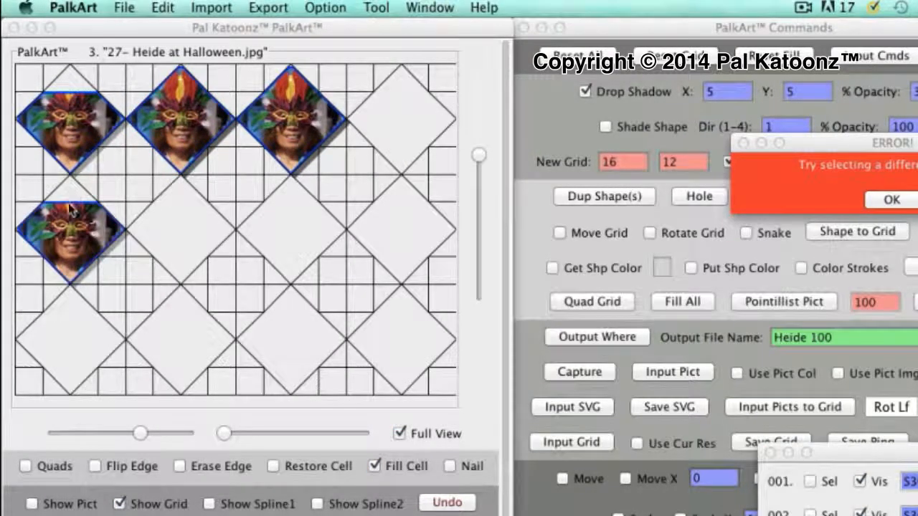
left_click(72, 208)
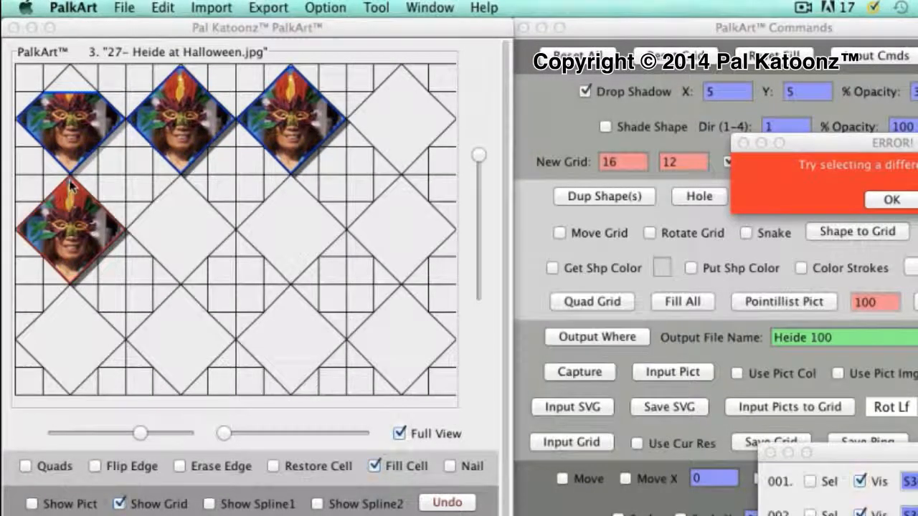
left_click(185, 222)
left_click(179, 196)
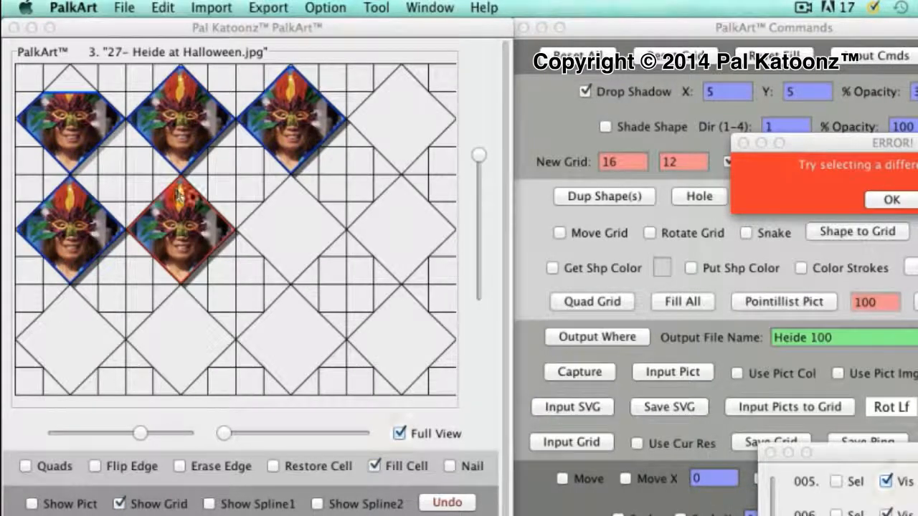
left_click(293, 248)
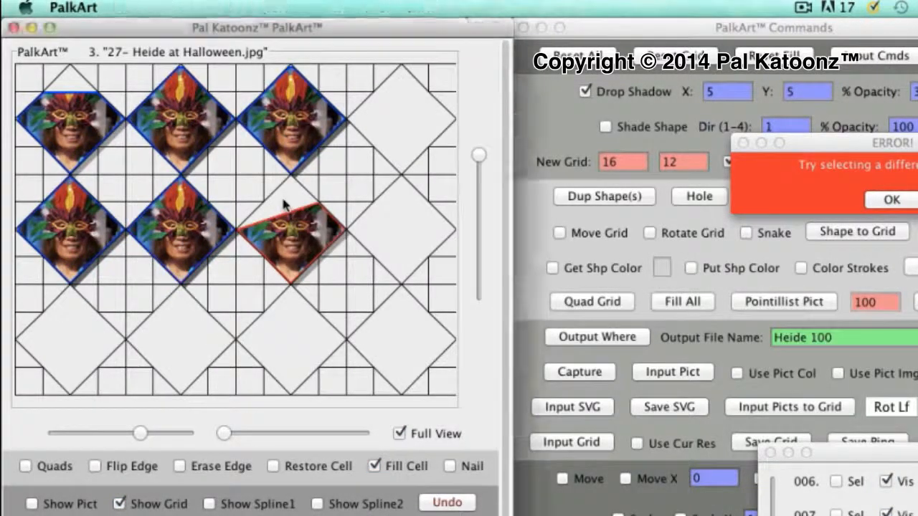
left_click(398, 242)
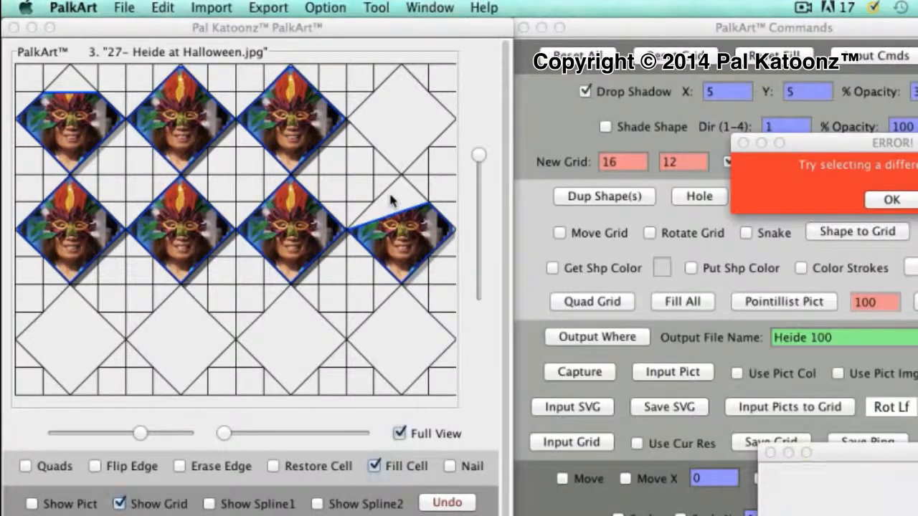
left_click(398, 143)
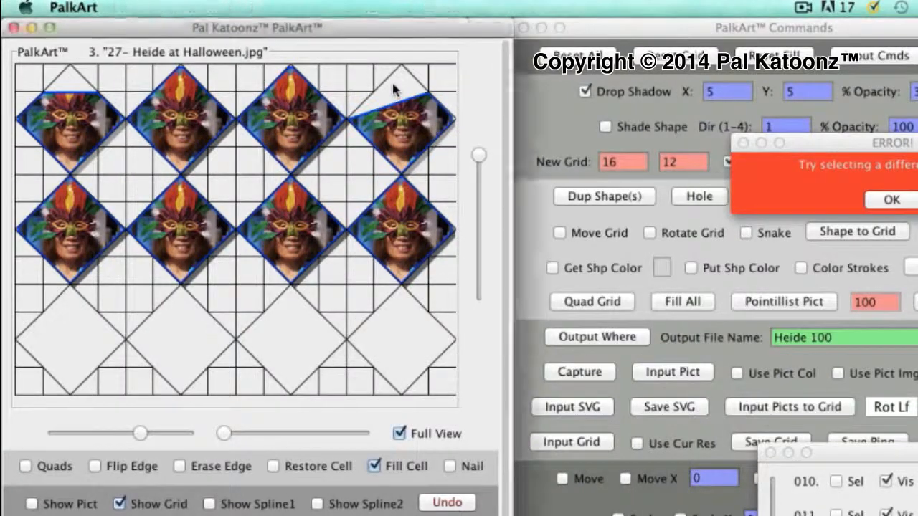
left_click(393, 89)
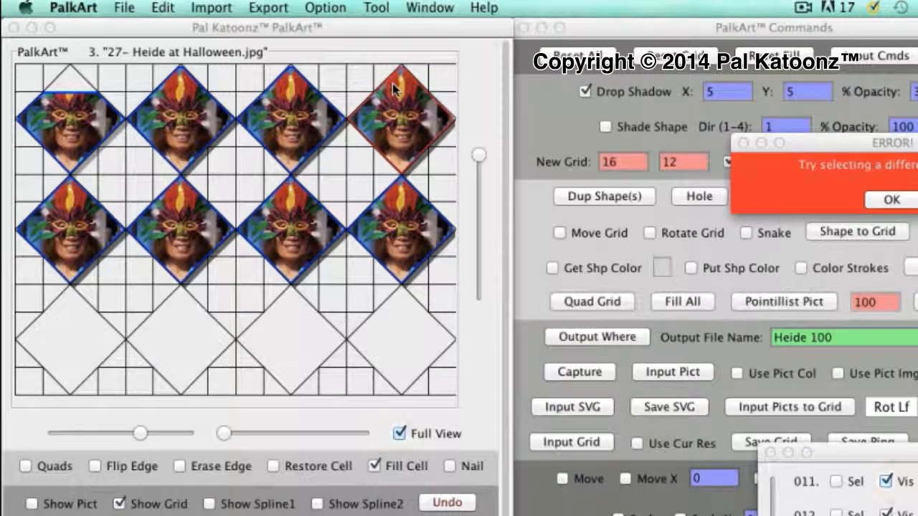
Fill the four diamonds of the bottom row with the picture, and fill the missing tip of the first diamond in the top row
left_click(65, 357)
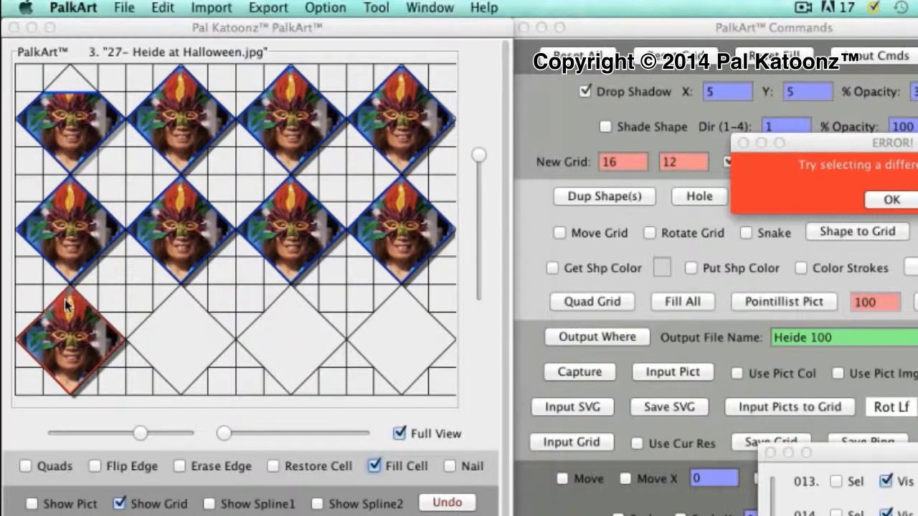
left_click(183, 350)
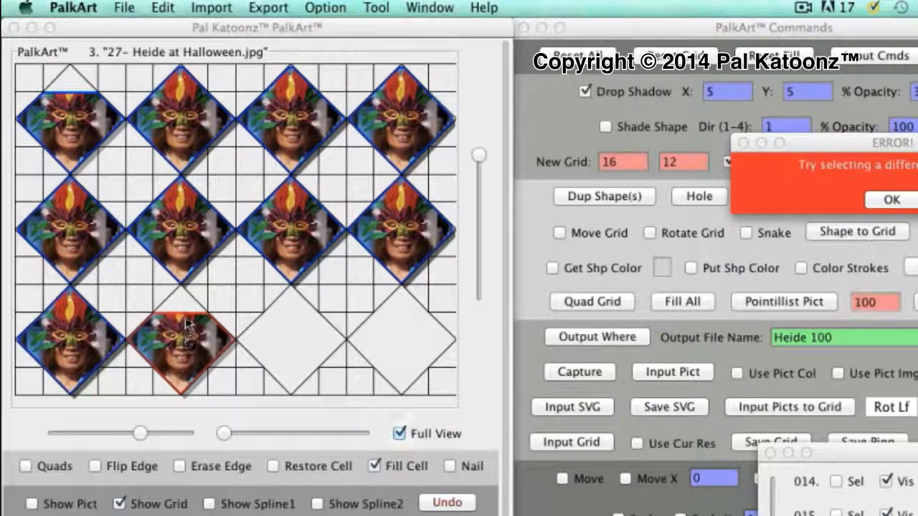
left_click(179, 307)
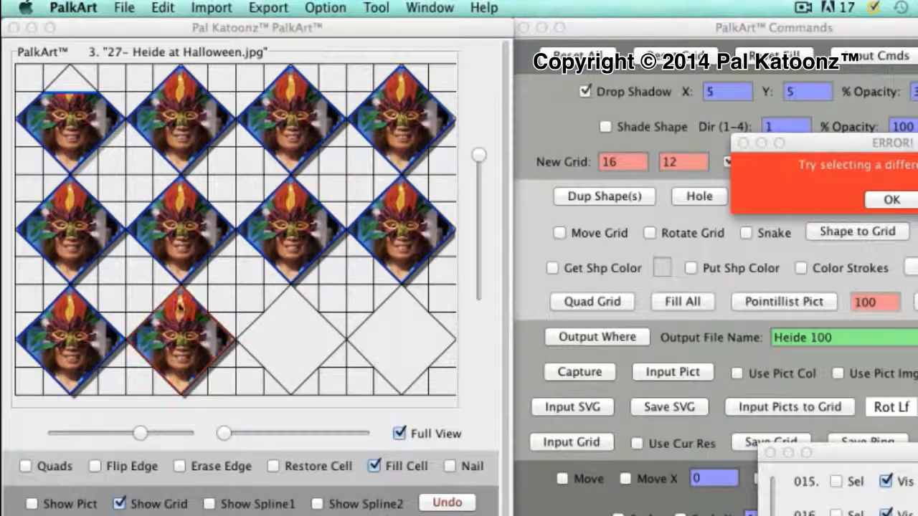
left_click(287, 354)
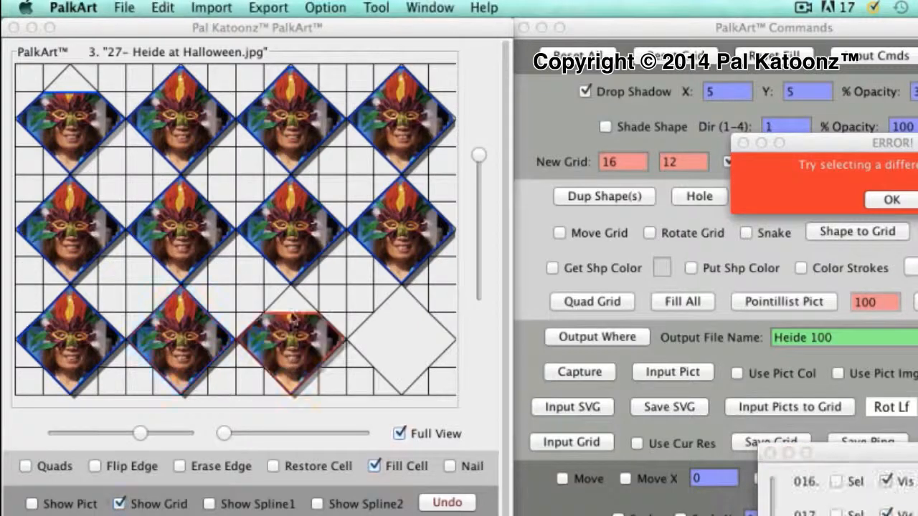
left_click(292, 319)
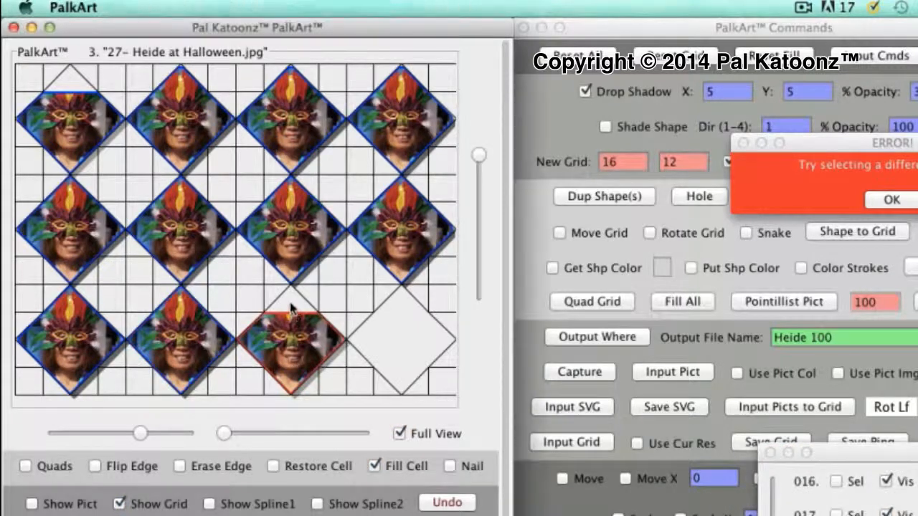
left_click(395, 365)
left_click(399, 319)
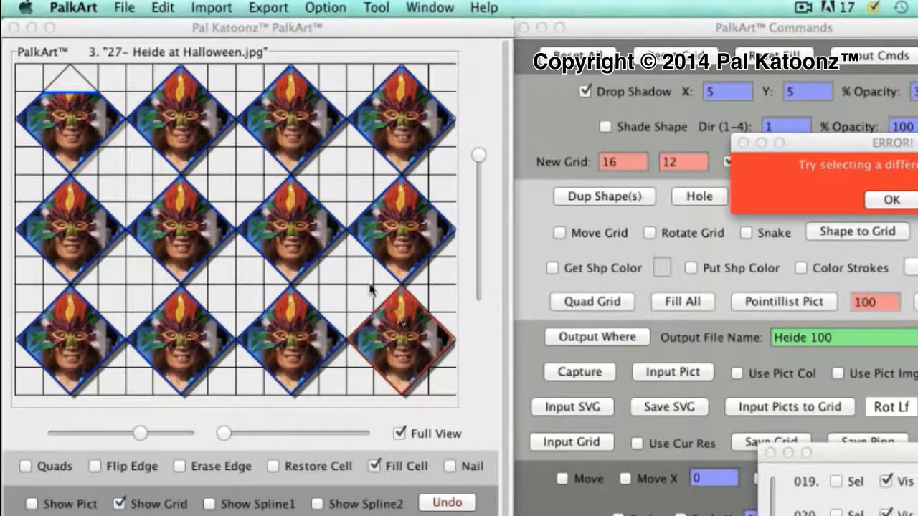
left_click(71, 85)
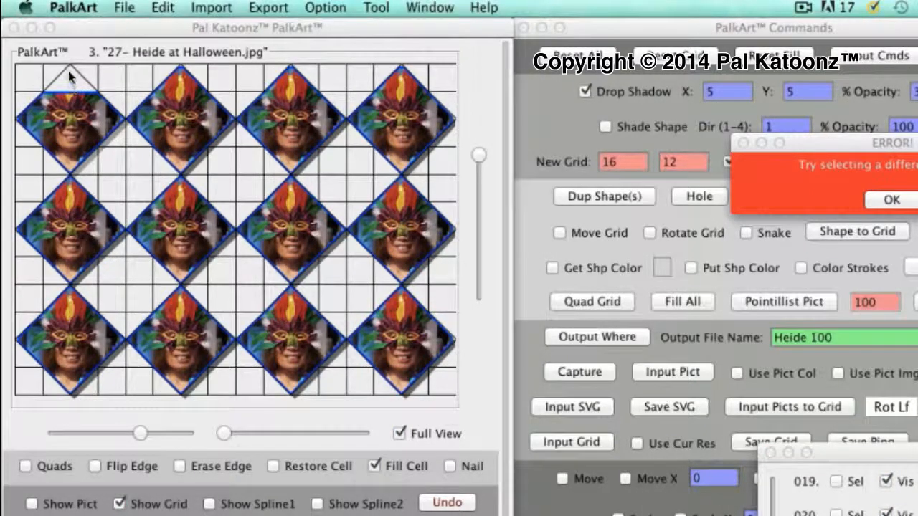
left_click(71, 85)
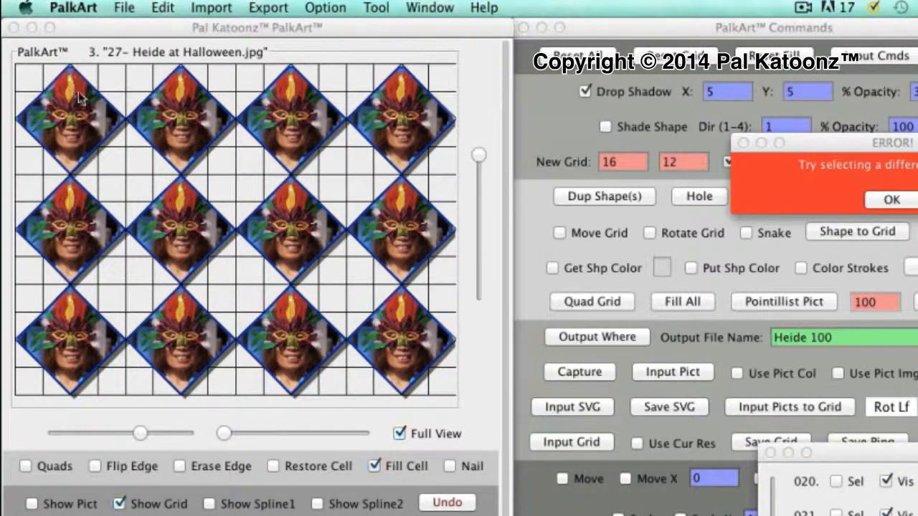
Dismiss the error message and move the shape list window out of the way of the command options
left_click(891, 201)
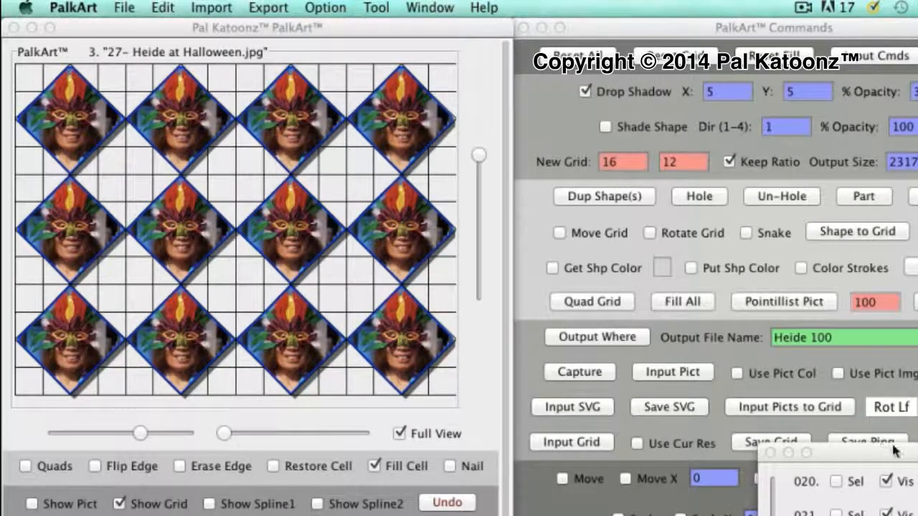
left_click_drag(895, 452, 873, 448)
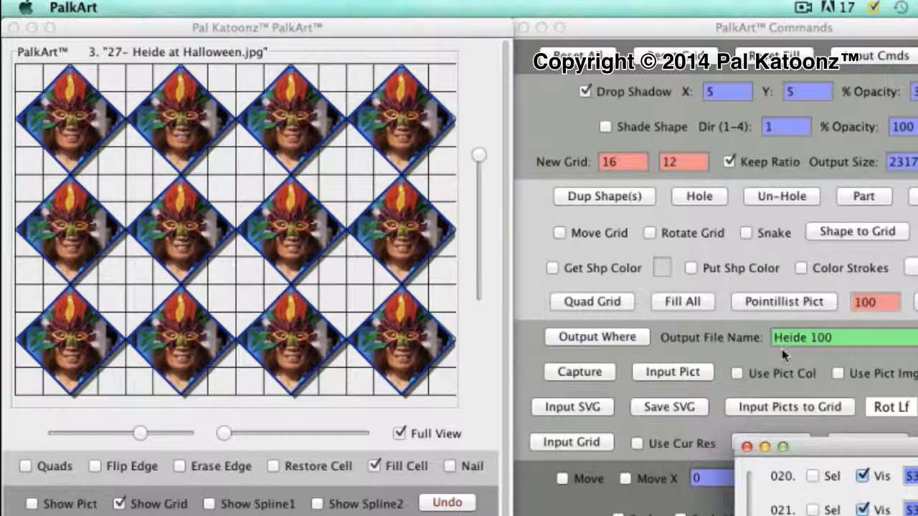
left_click_drag(875, 446, 917, 515)
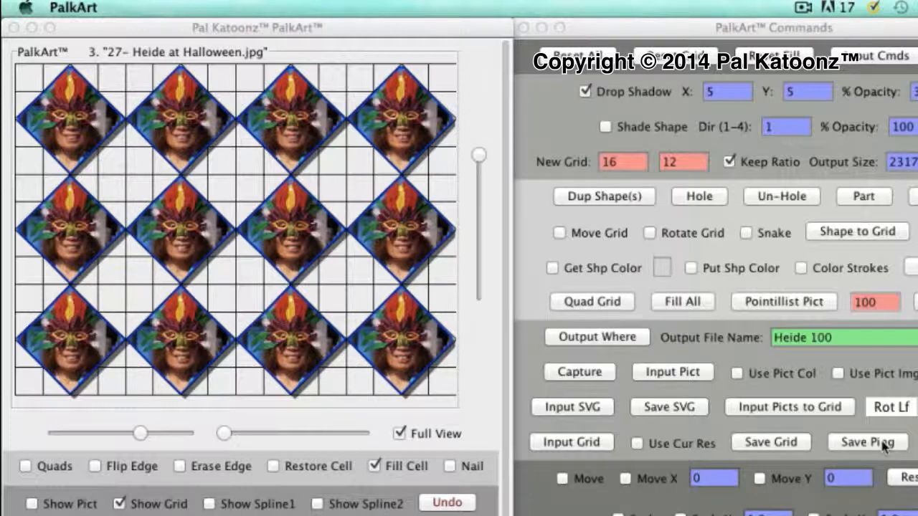
Set the output location to the photo subject's folder inside +PICTS, using the existing GridArt 1 With Diamonds picture as the reference file
left_click(613, 338)
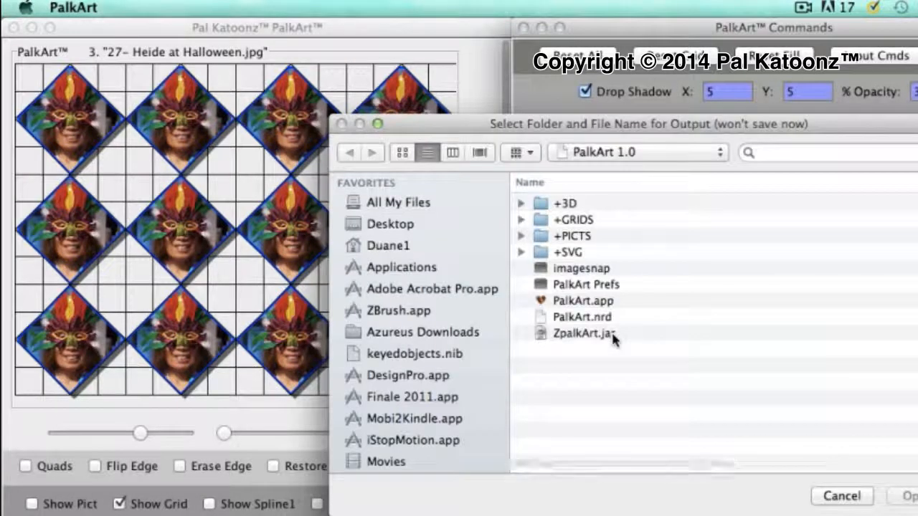
double_click(540, 238)
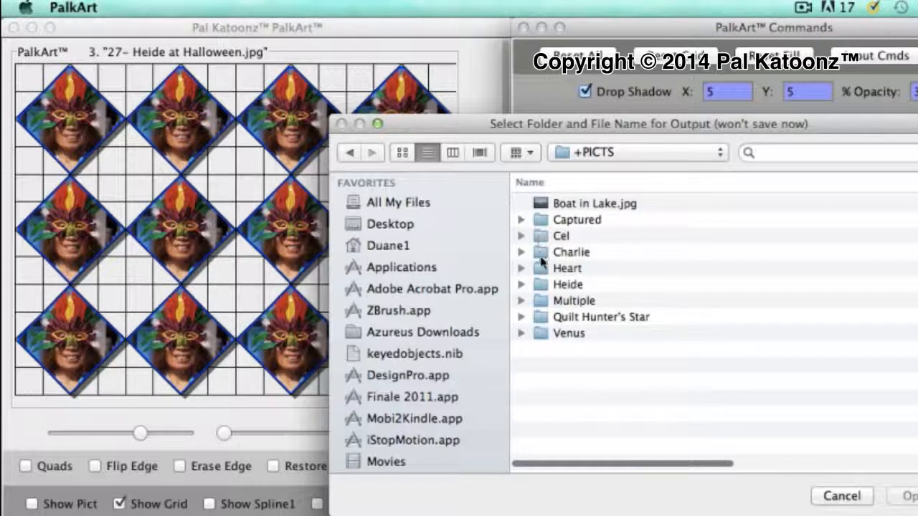
double_click(543, 285)
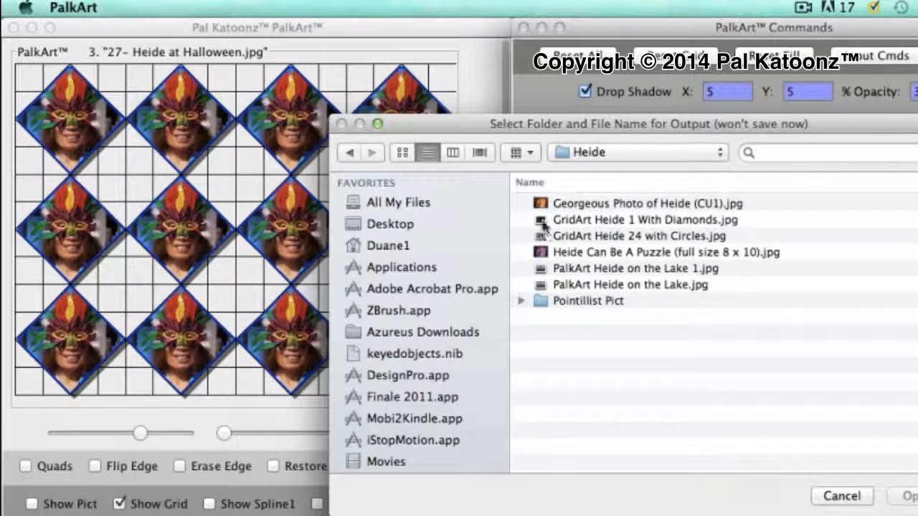
left_click(546, 221)
left_click(906, 496)
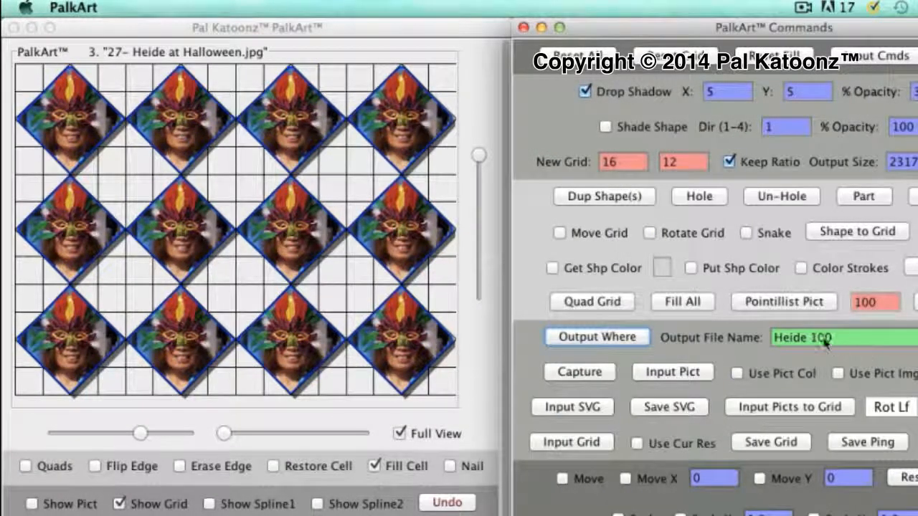
Name the output file "Diamond" plus the photo subject's first name and 12, save it as PNG, and close the save notices
left_click(776, 343)
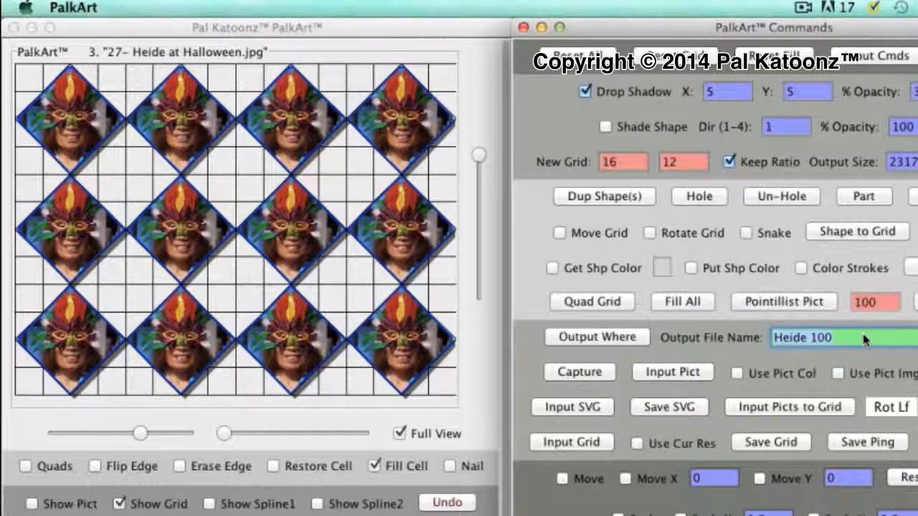
type("Diamond")
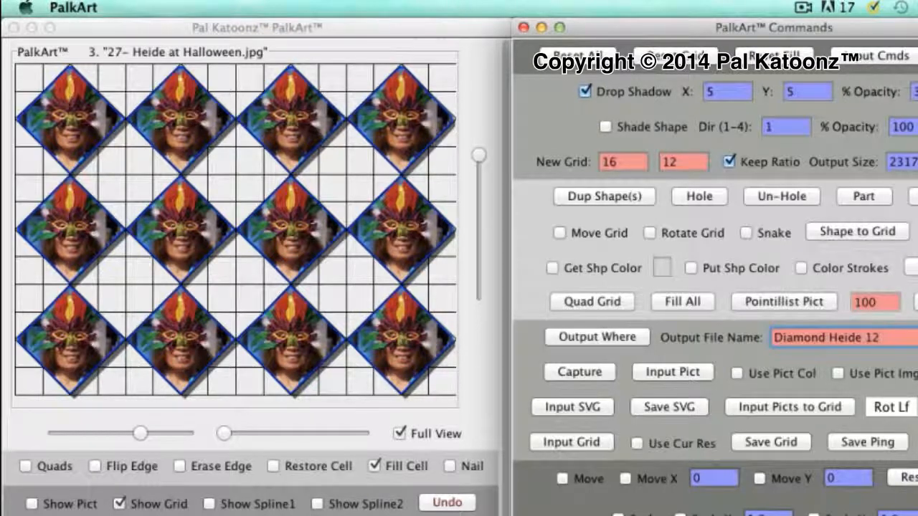
left_click(882, 442)
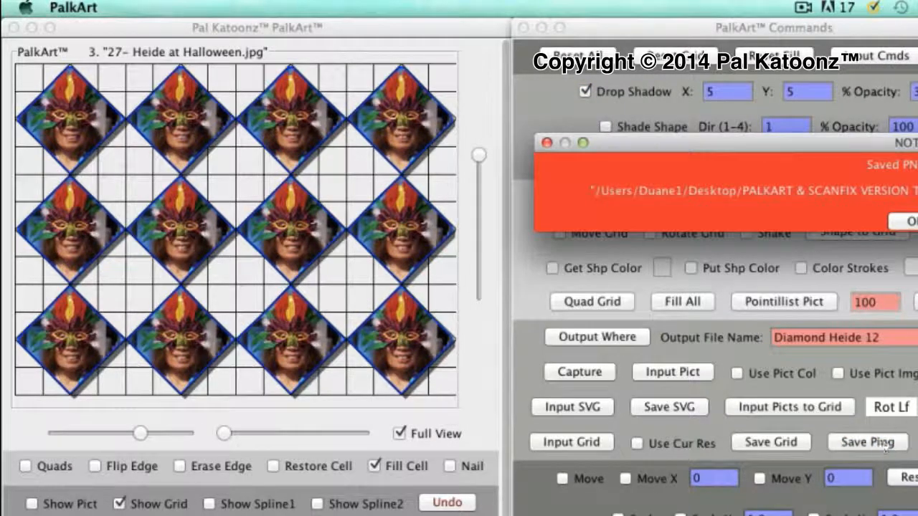
left_click(913, 221)
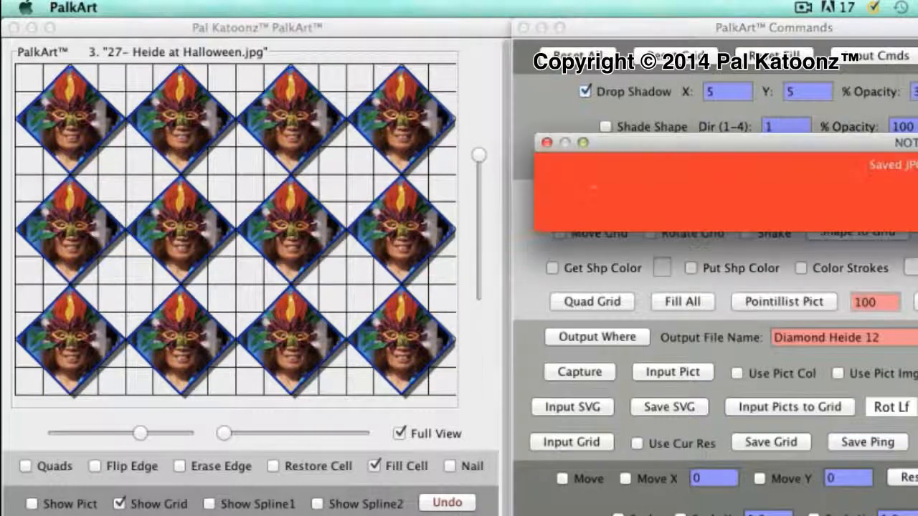
left_click(911, 222)
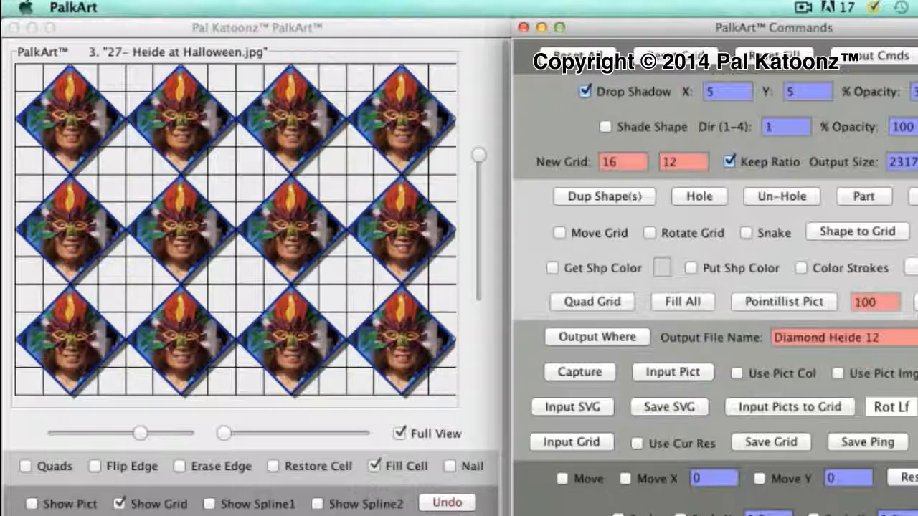
Show the picture "Boat in Lake.jpg" behind the filled diamonds and hide the grid
left_click(32, 503)
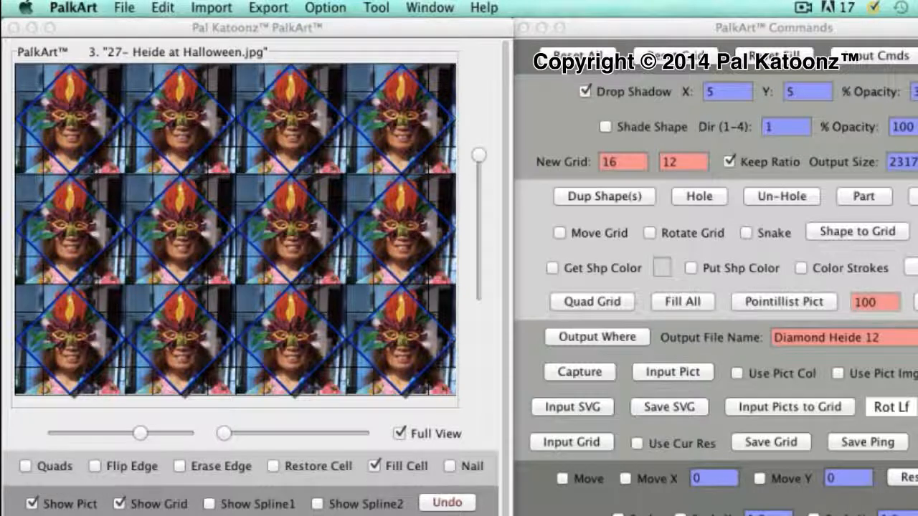
left_click(773, 28)
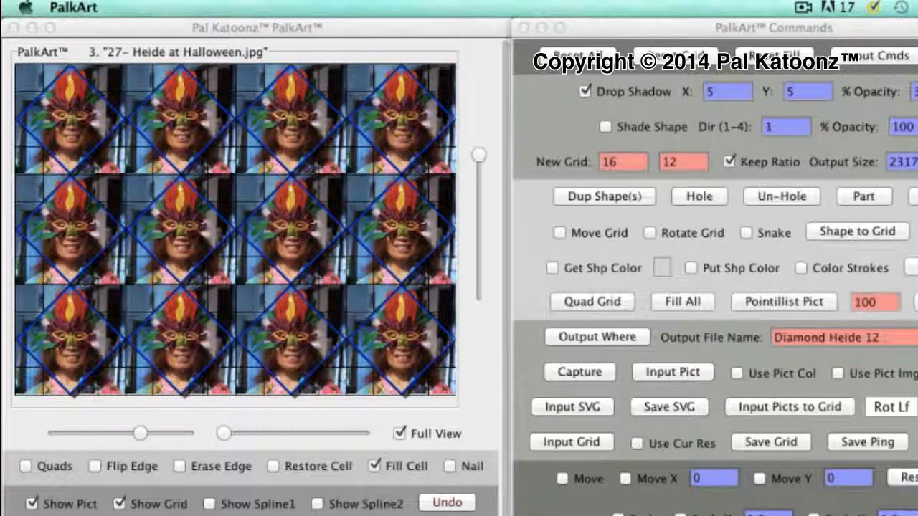
key("Up")
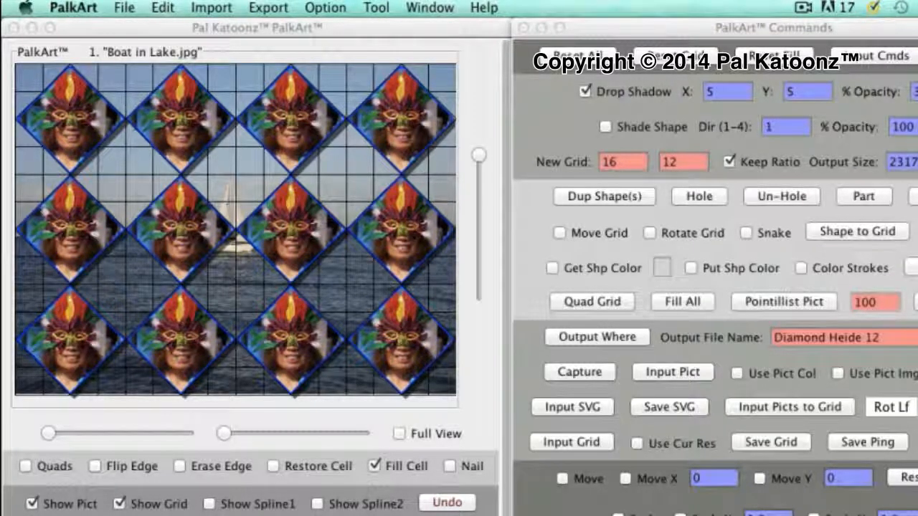
left_click(119, 504)
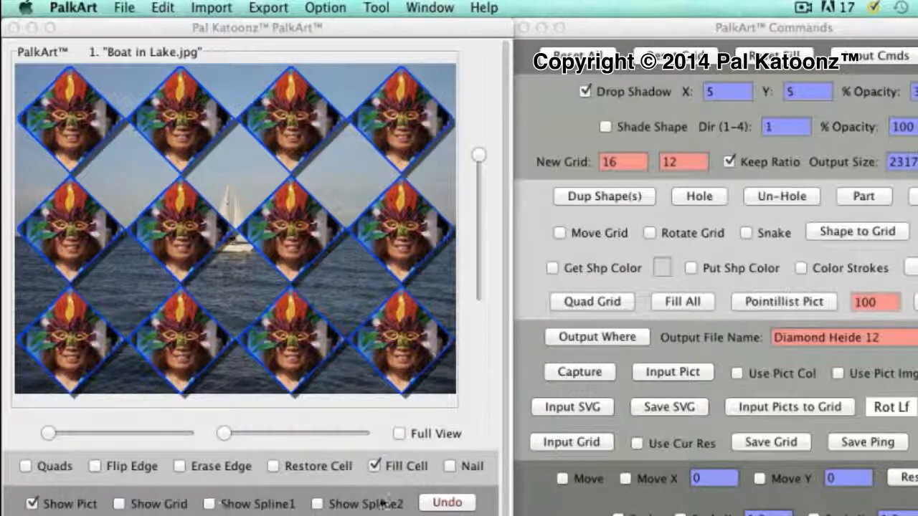